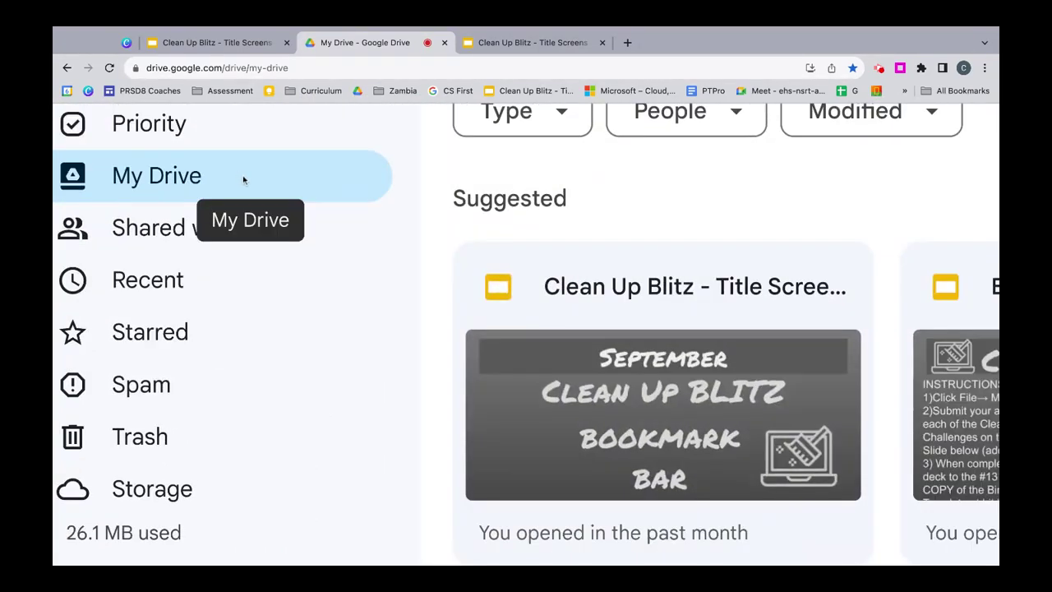
- Look at the files in Shared with me, and return to My Drive
{"action": "left_click", "coordinate": [156, 235]}
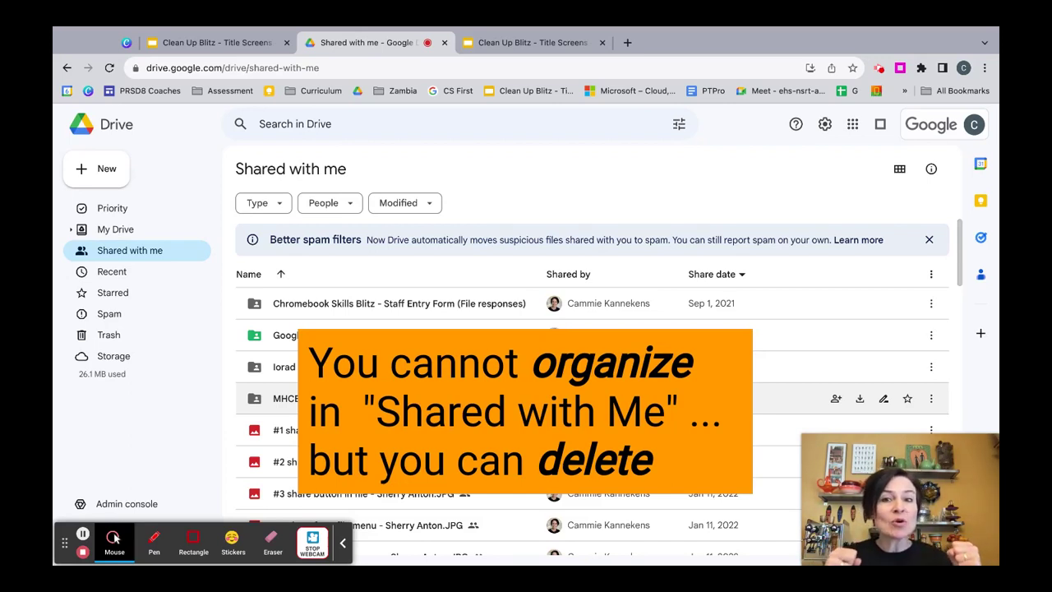
{"action": "left_click", "coordinate": [125, 236]}
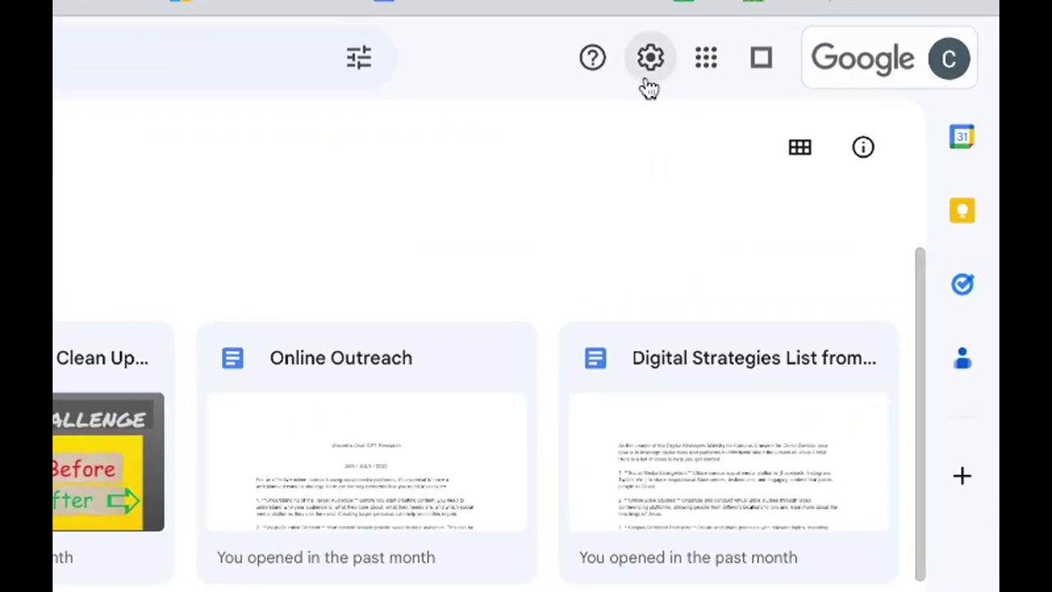
- Turn off "Show suggested files in My Drive" in the Drive settings and return to My Drive
{"action": "left_click", "coordinate": [743, 92]}
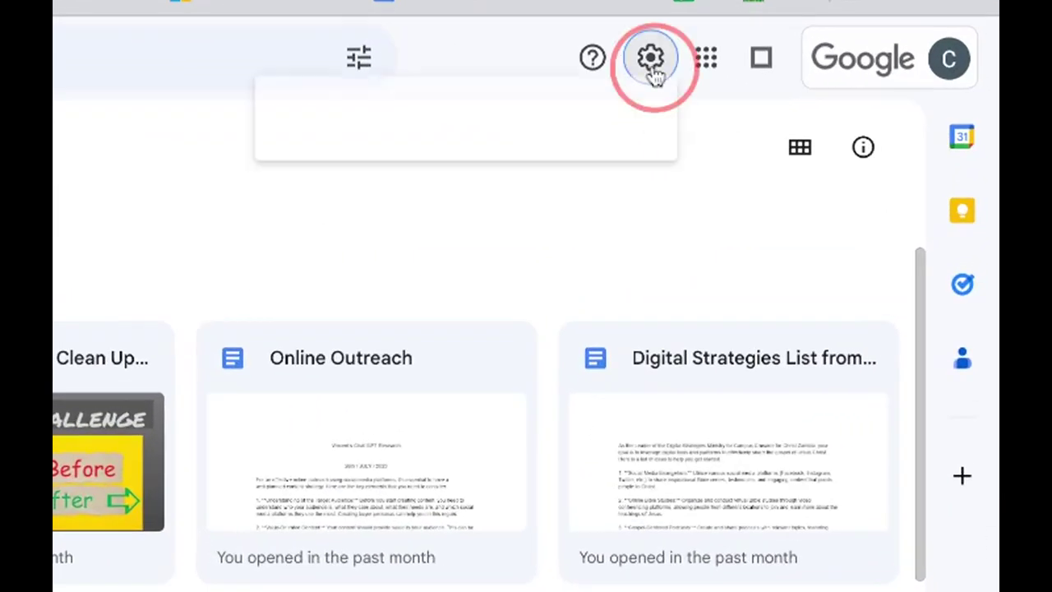
{"action": "left_click", "coordinate": [491, 120]}
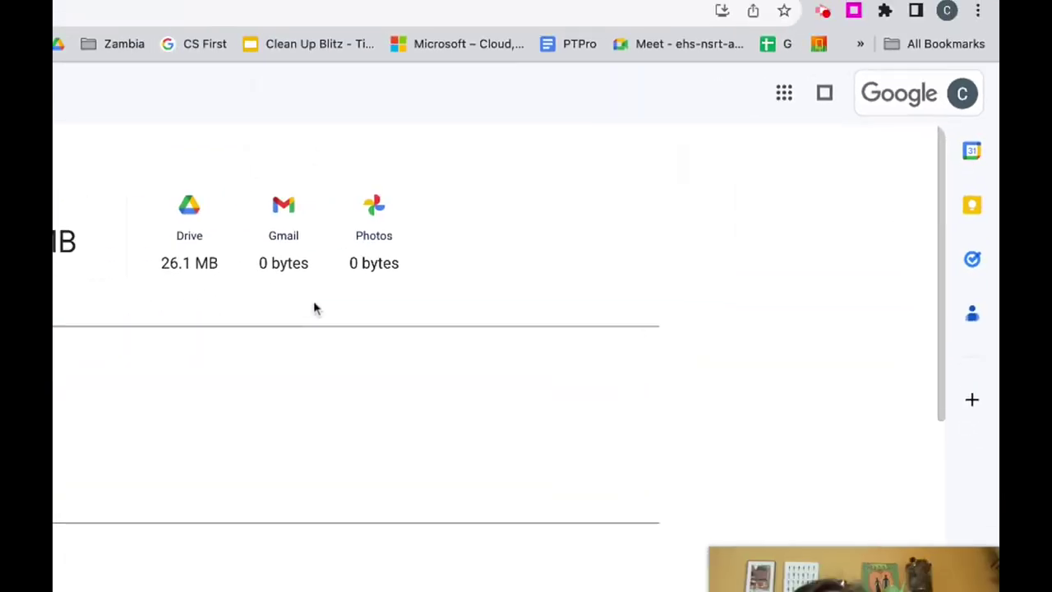
{"action": "scroll", "coordinate": [106, 334], "scroll_direction": "down", "scroll_amount": 5}
{"action": "scroll", "coordinate": [532, 270], "scroll_direction": "down", "scroll_amount": 2}
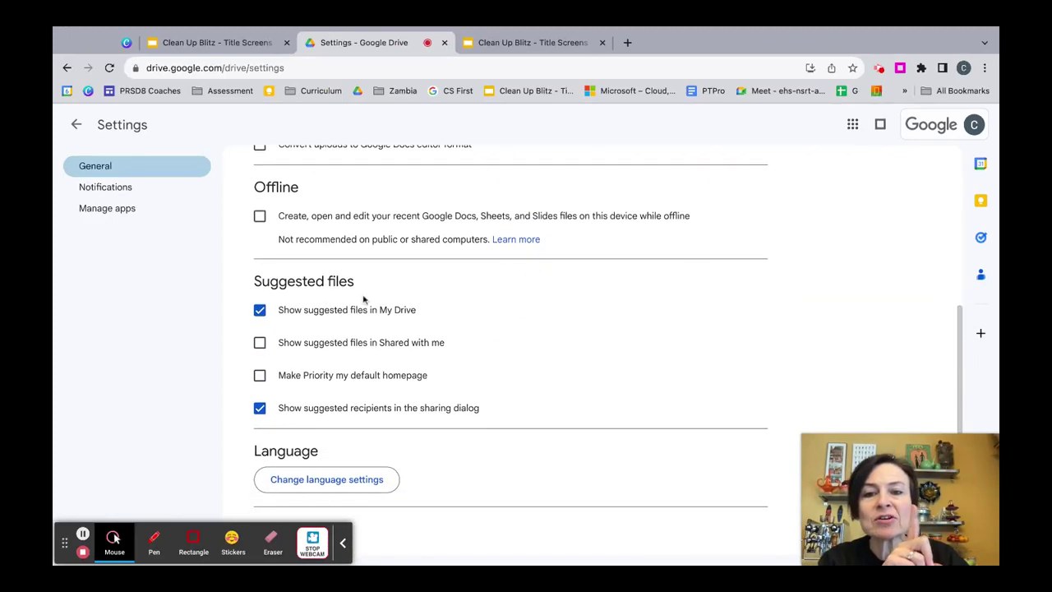
{"action": "left_click", "coordinate": [271, 314]}
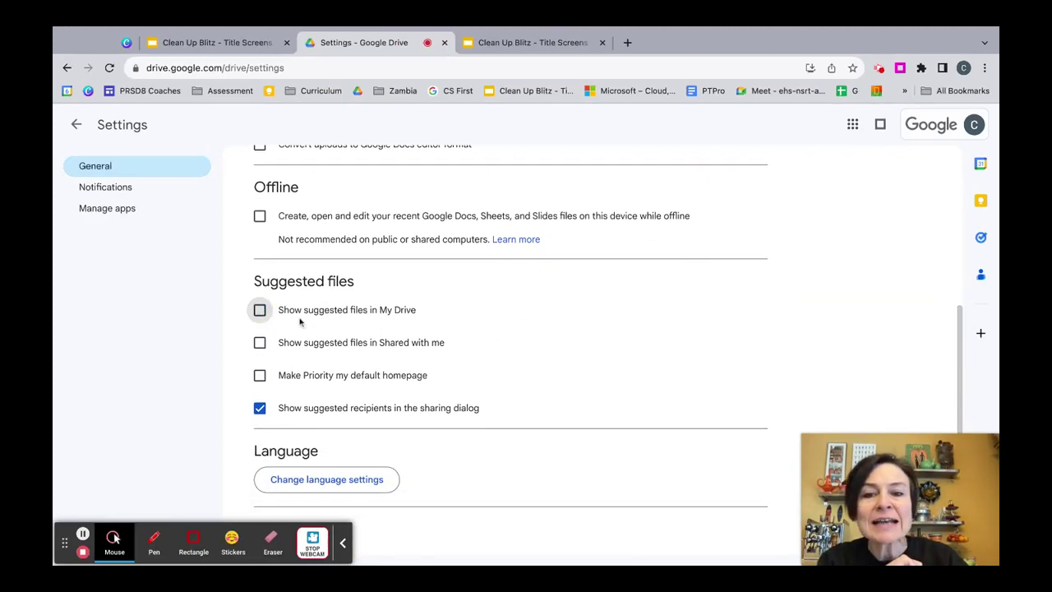
{"action": "scroll", "coordinate": [297, 329], "scroll_direction": "up", "scroll_amount": 5}
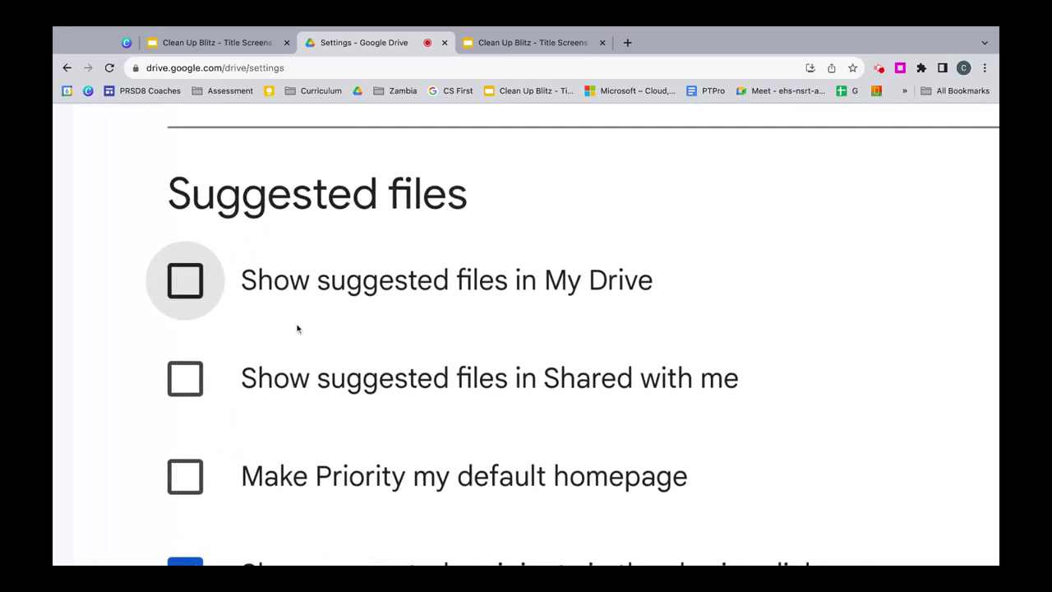
{"action": "scroll", "coordinate": [251, 315], "scroll_direction": "down", "scroll_amount": 5}
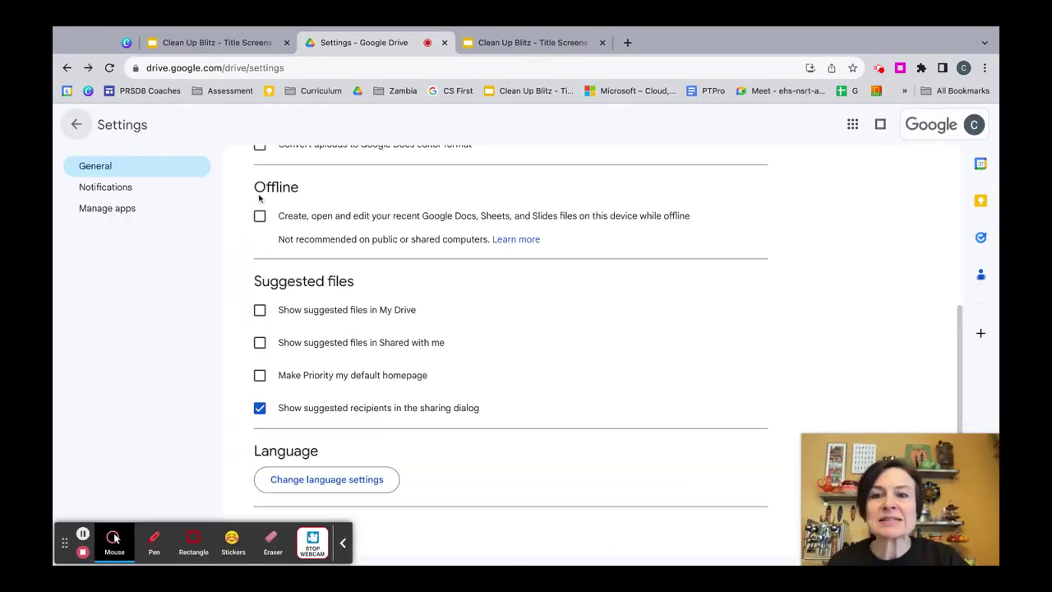
{"action": "left_click", "coordinate": [76, 124]}
{"action": "scroll", "coordinate": [529, 328], "scroll_direction": "down", "scroll_amount": 1}
{"action": "scroll", "coordinate": [526, 340], "scroll_direction": "up", "scroll_amount": 1}
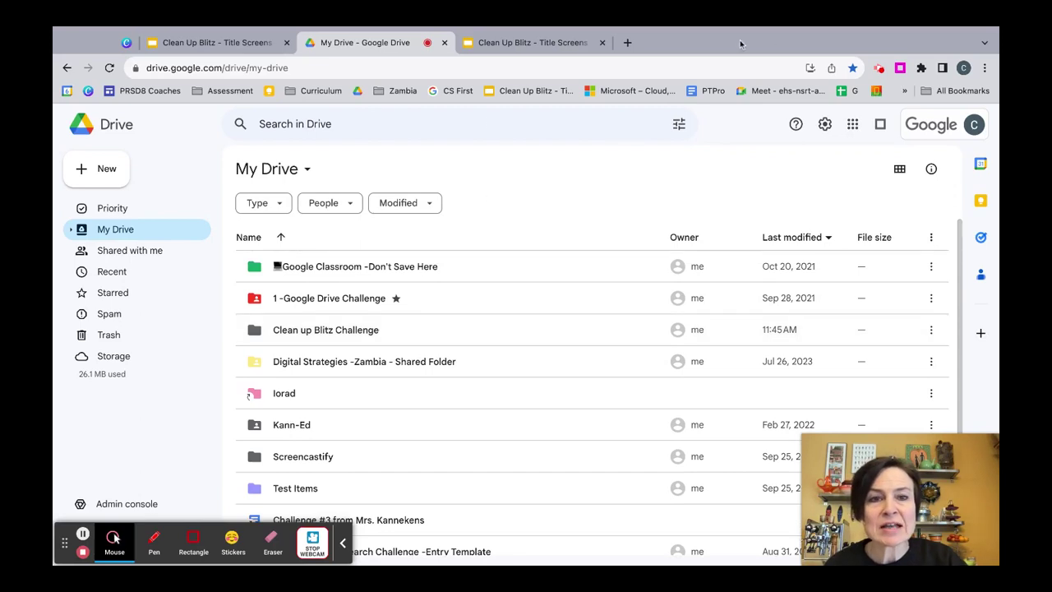
- Rename the "Clean up Blitz Challenge" folder to "*Clean up Blitz Challenge"
{"action": "left_click", "coordinate": [342, 542]}
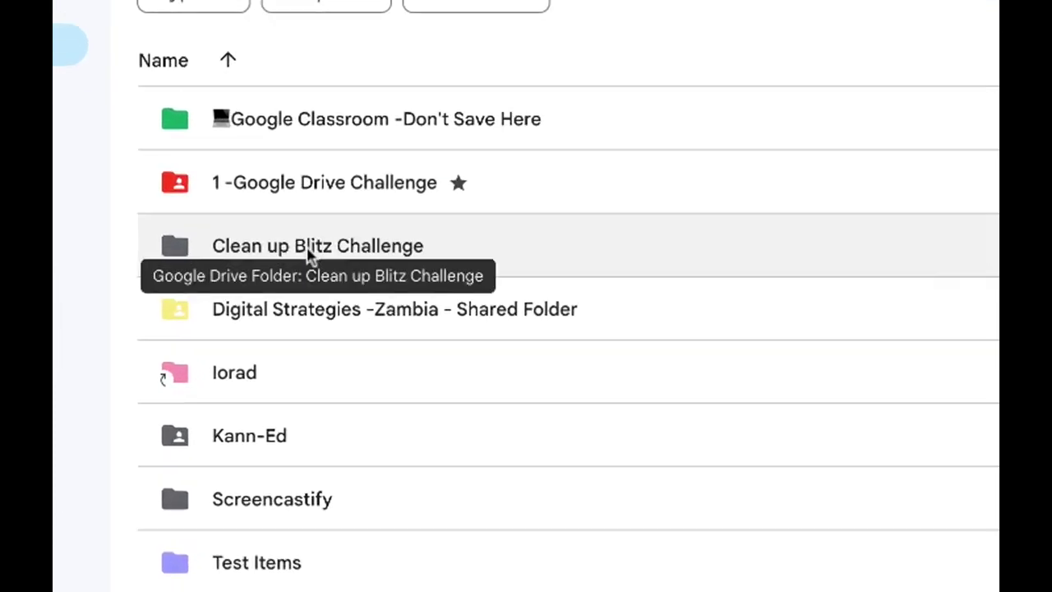
{"action": "right_click", "coordinate": [445, 249]}
{"action": "left_click", "coordinate": [511, 384]}
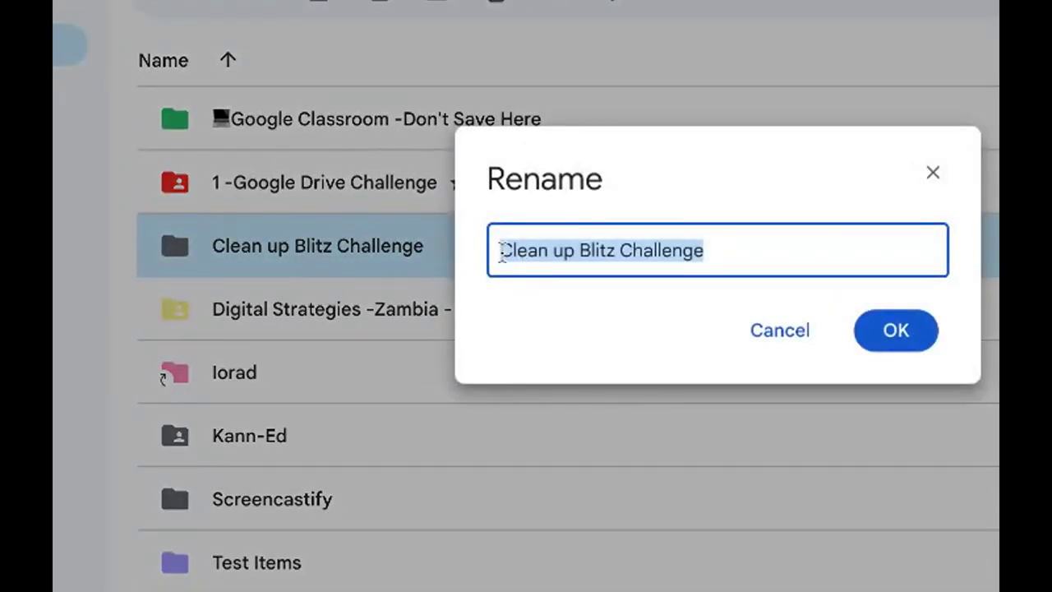
{"action": "left_click", "coordinate": [501, 251]}
{"action": "type", "text": "*"}
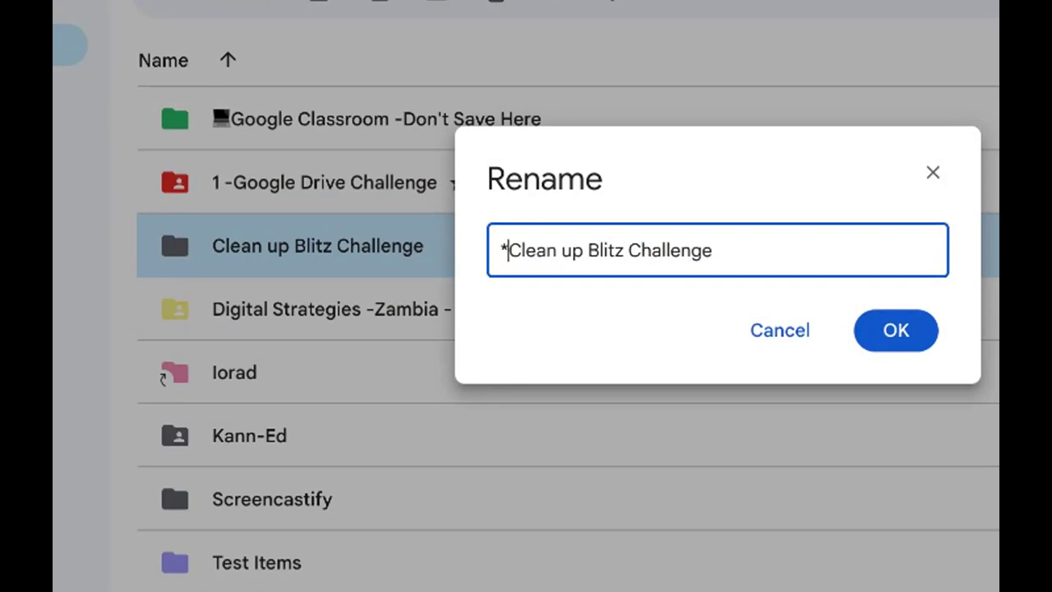
{"action": "left_click", "coordinate": [903, 352]}
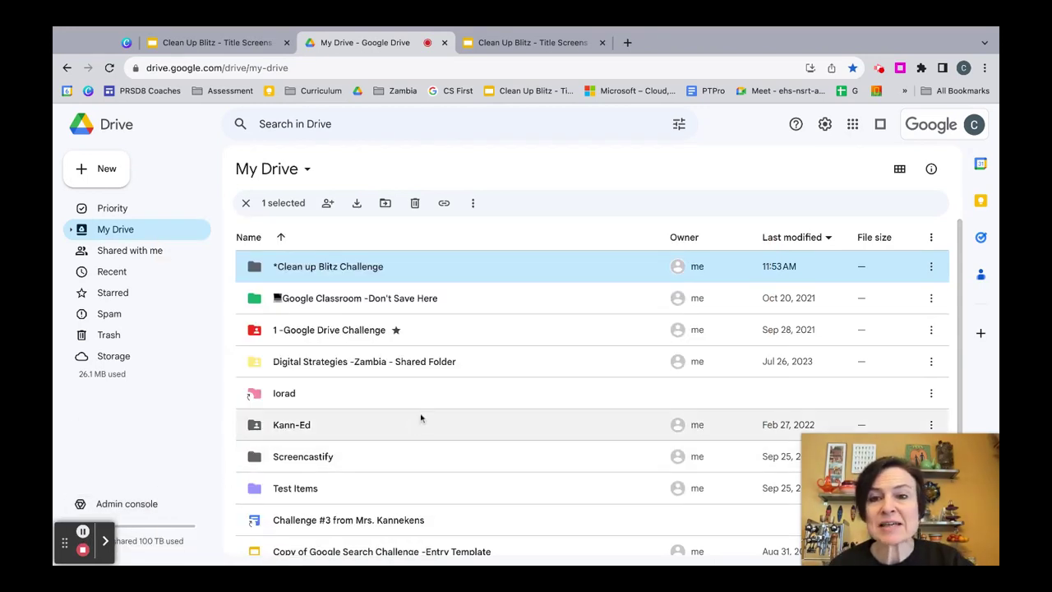
- Set My Drive's sorting options to show folders mixed with files and review the list
{"action": "scroll", "coordinate": [420, 417], "scroll_direction": "down", "scroll_amount": 1}
{"action": "scroll", "coordinate": [421, 417], "scroll_direction": "up", "scroll_amount": 1}
{"action": "scroll", "coordinate": [422, 417], "scroll_direction": "down", "scroll_amount": 3}
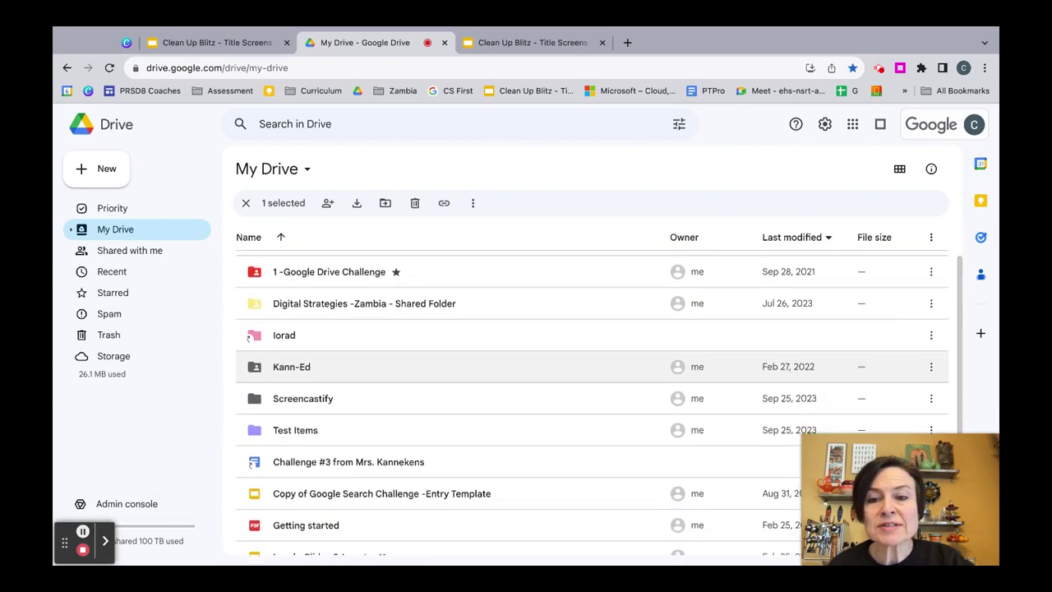
{"action": "scroll", "coordinate": [421, 417], "scroll_direction": "down", "scroll_amount": 1}
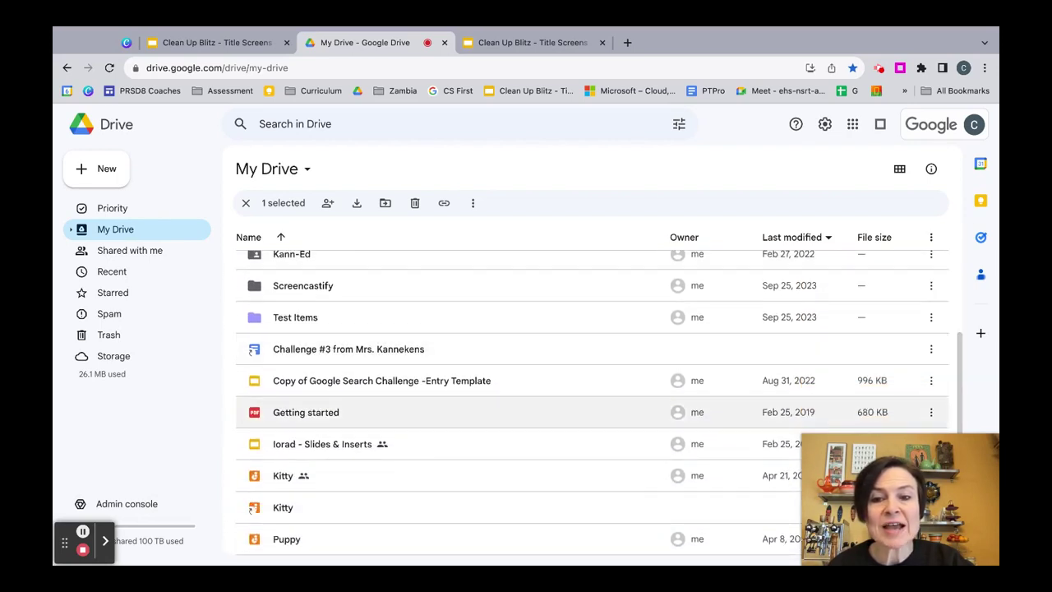
{"action": "scroll", "coordinate": [420, 418], "scroll_direction": "up", "scroll_amount": 5}
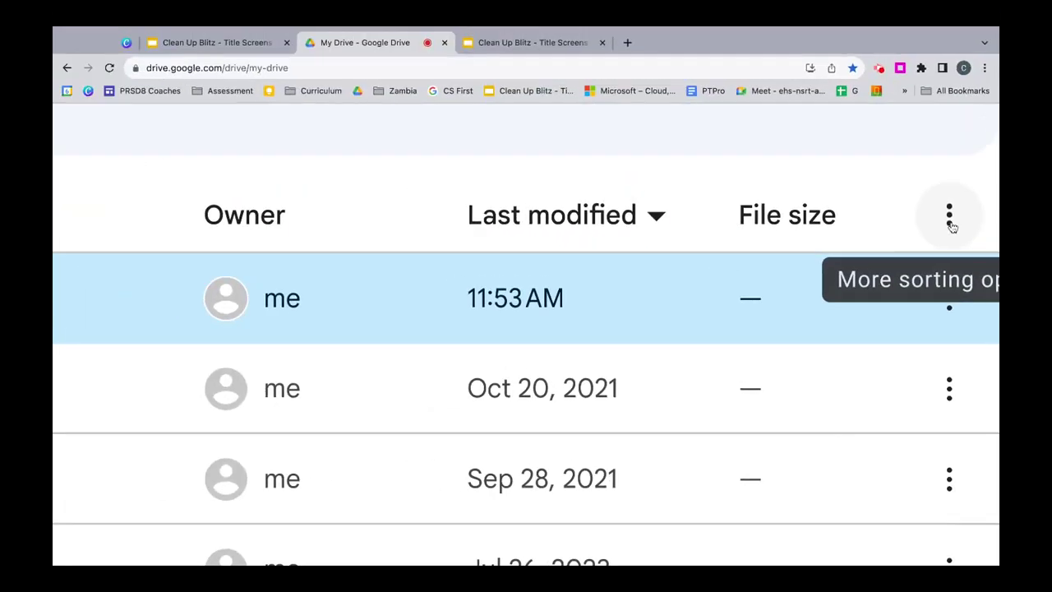
{"action": "left_click", "coordinate": [949, 222]}
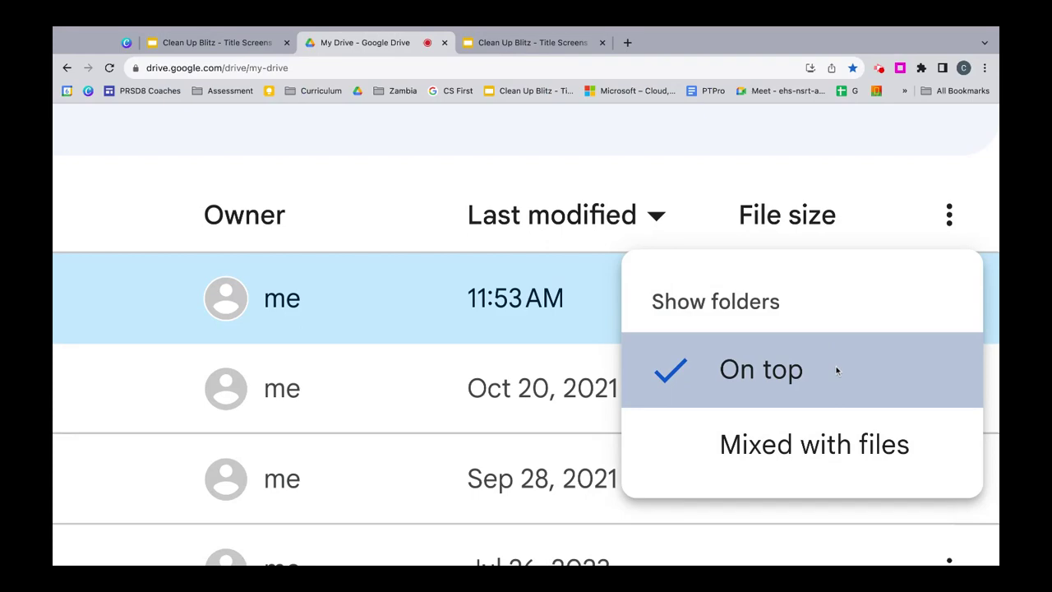
{"action": "left_click", "coordinate": [847, 445]}
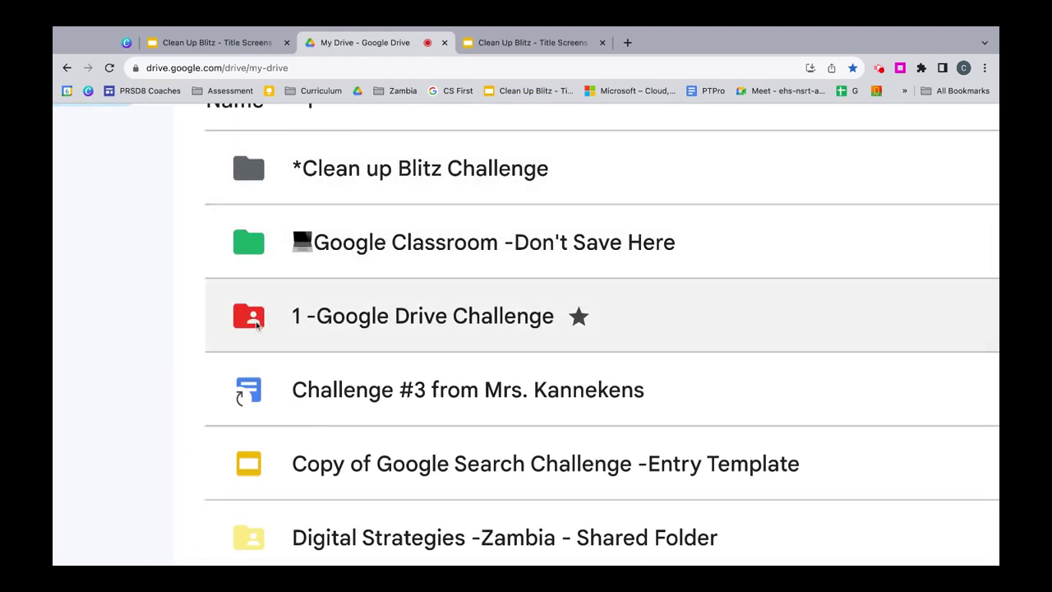
{"action": "scroll", "coordinate": [257, 425], "scroll_direction": "down", "scroll_amount": 3}
{"action": "scroll", "coordinate": [242, 471], "scroll_direction": "up", "scroll_amount": 3}
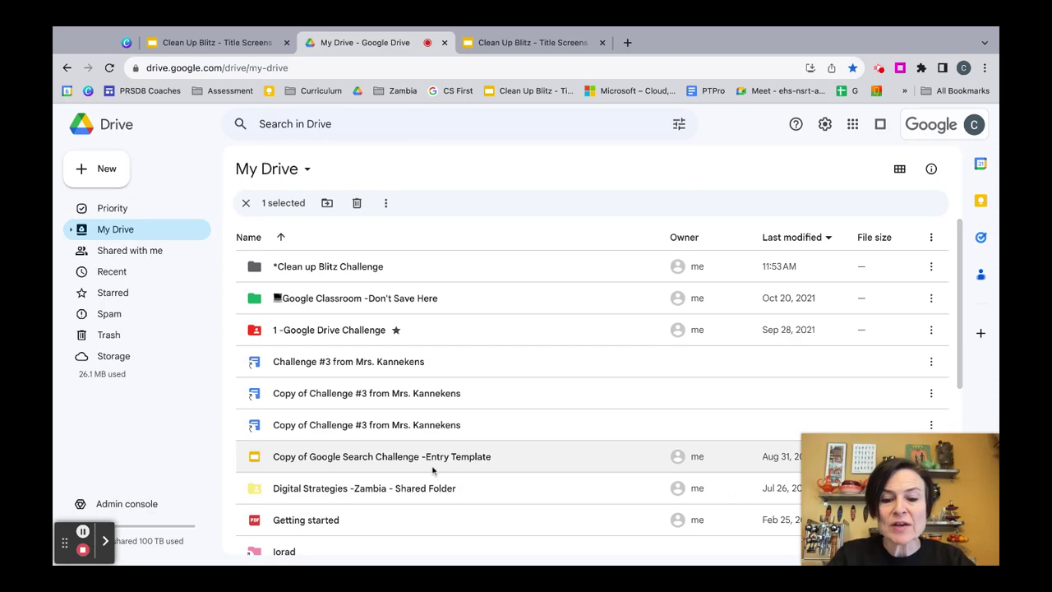
- Switch My Drive to grid view and look through the previews for files worth deleting
{"action": "key", "text": "v"}
{"action": "scroll", "coordinate": [432, 399], "scroll_direction": "down", "scroll_amount": 5}
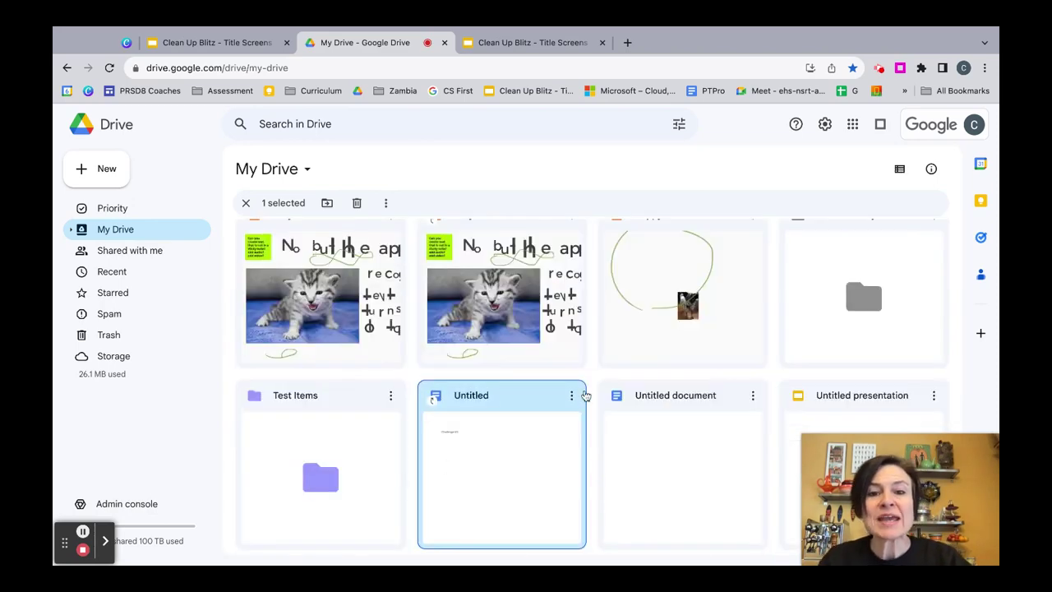
{"action": "scroll", "coordinate": [543, 386], "scroll_direction": "up", "scroll_amount": 8}
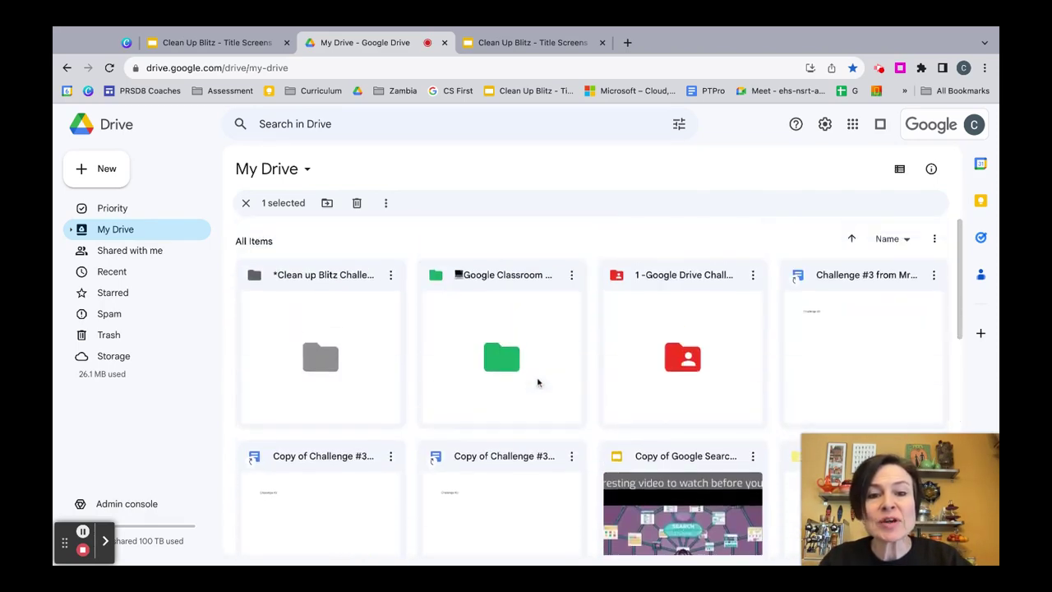
{"action": "scroll", "coordinate": [537, 382], "scroll_direction": "down", "scroll_amount": 1}
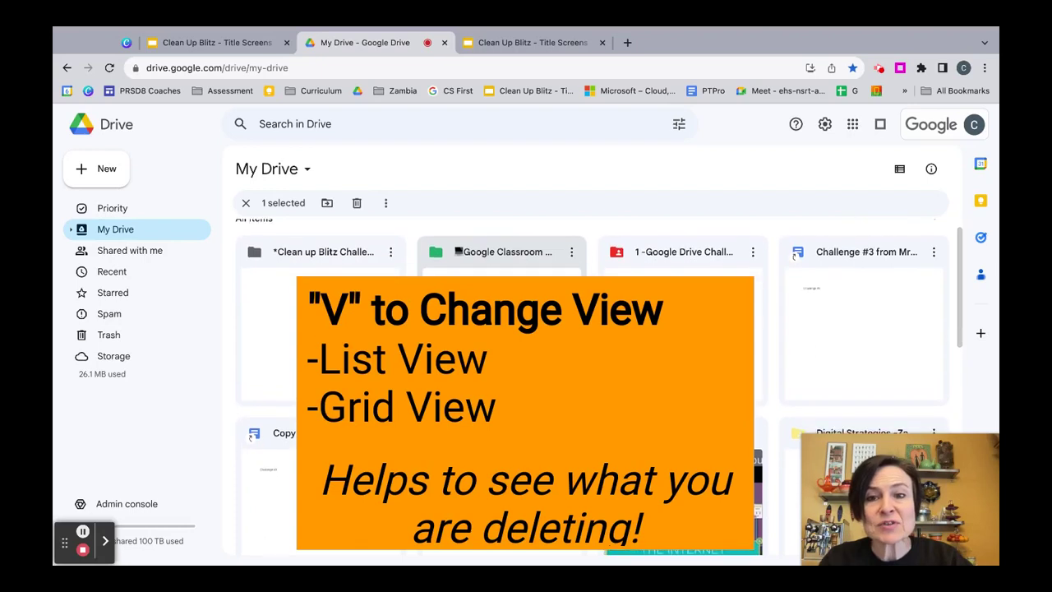
{"action": "scroll", "coordinate": [542, 386], "scroll_direction": "down", "scroll_amount": 3}
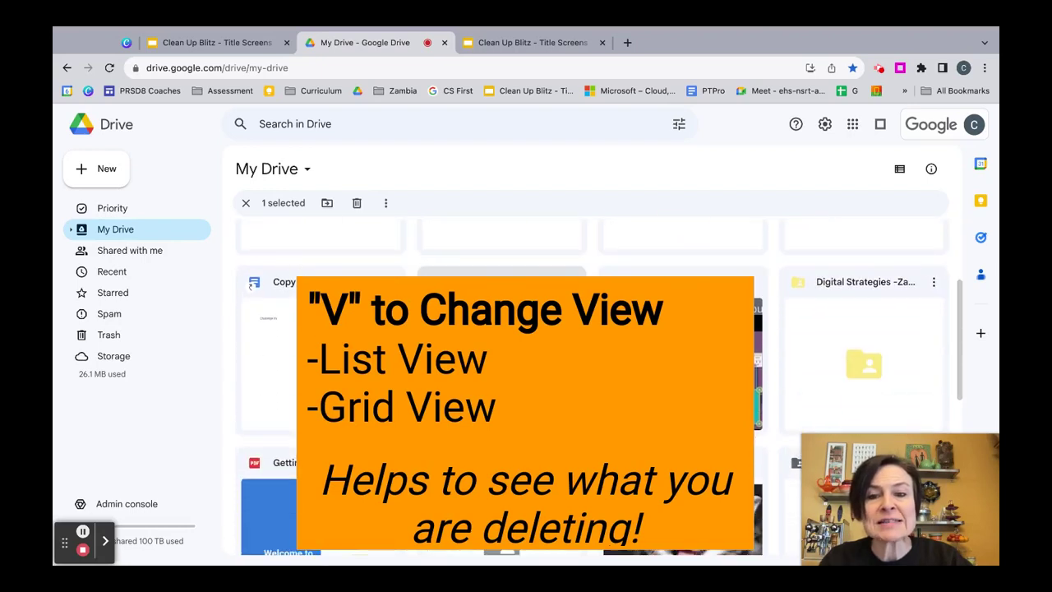
{"action": "scroll", "coordinate": [432, 400], "scroll_direction": "down", "scroll_amount": 5}
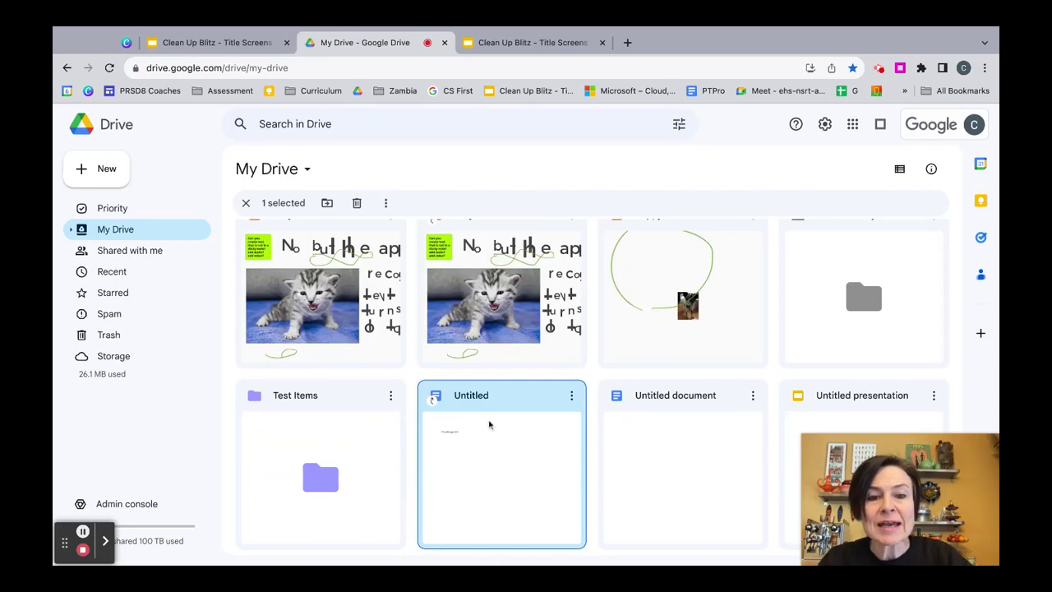
{"action": "scroll", "coordinate": [488, 422], "scroll_direction": "up", "scroll_amount": 5}
{"action": "scroll", "coordinate": [489, 424], "scroll_direction": "down", "scroll_amount": 3}
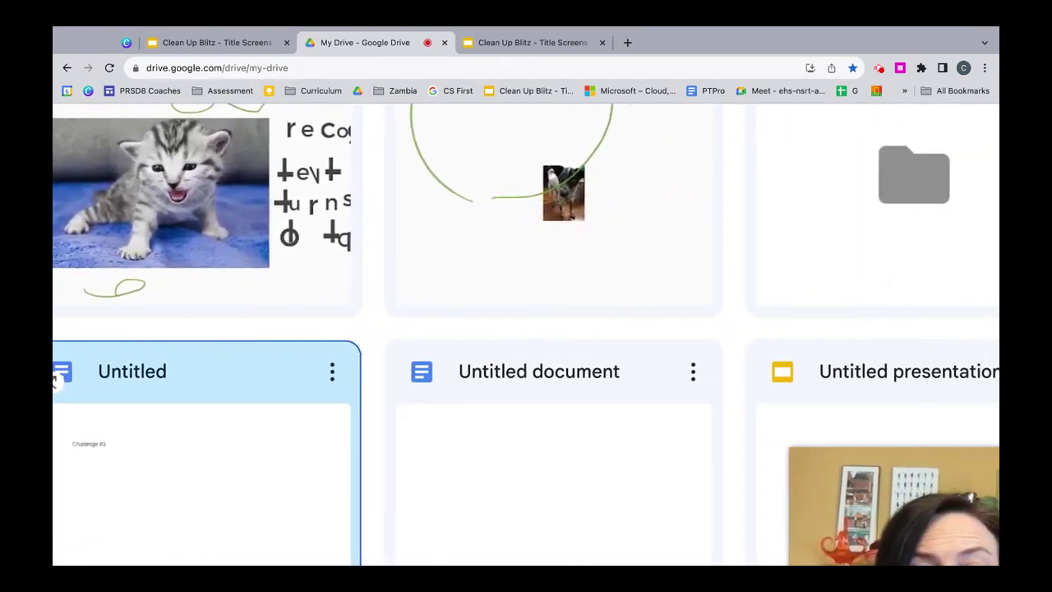
{"action": "scroll", "coordinate": [489, 423], "scroll_direction": "up", "scroll_amount": 4}
{"action": "scroll", "coordinate": [690, 425], "scroll_direction": "down", "scroll_amount": 4}
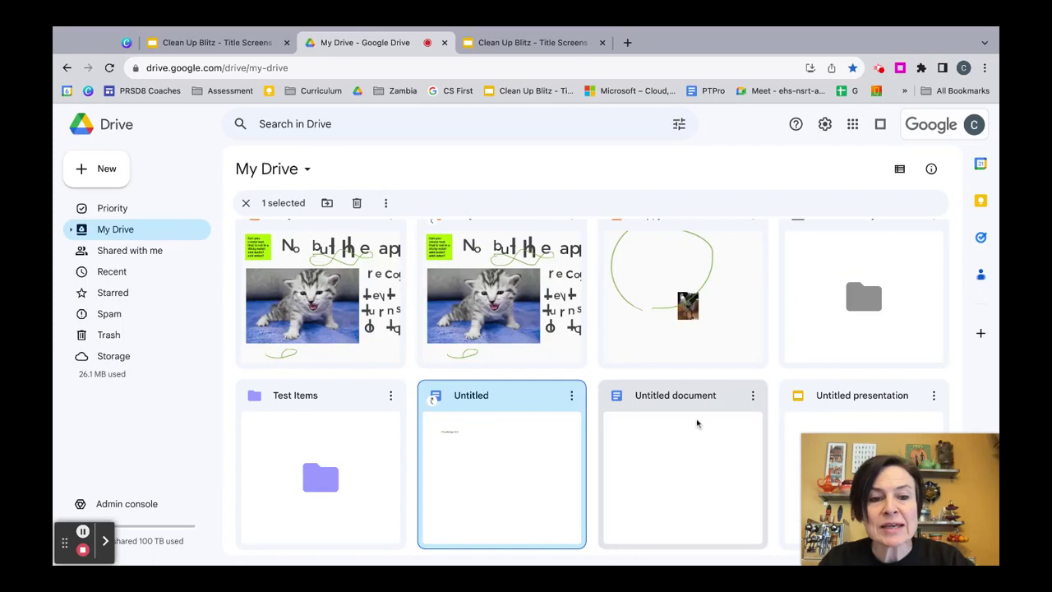
- Move Untitled document, Untitled presentation, the Untitled shortcut and the Kitty shortcut to the trash
{"action": "left_click", "coordinate": [752, 395]}
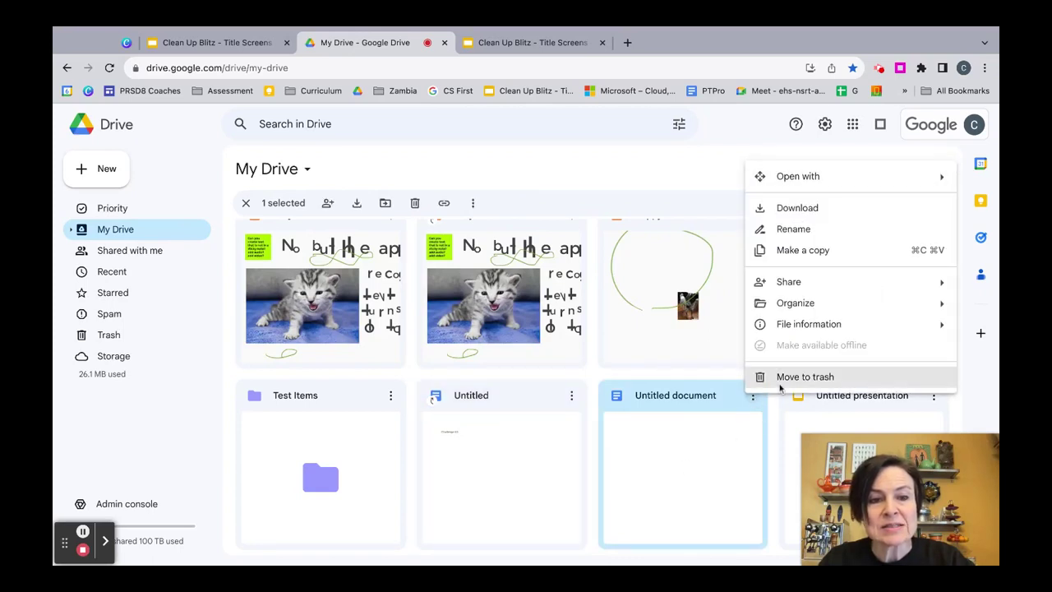
{"action": "left_click", "coordinate": [793, 376]}
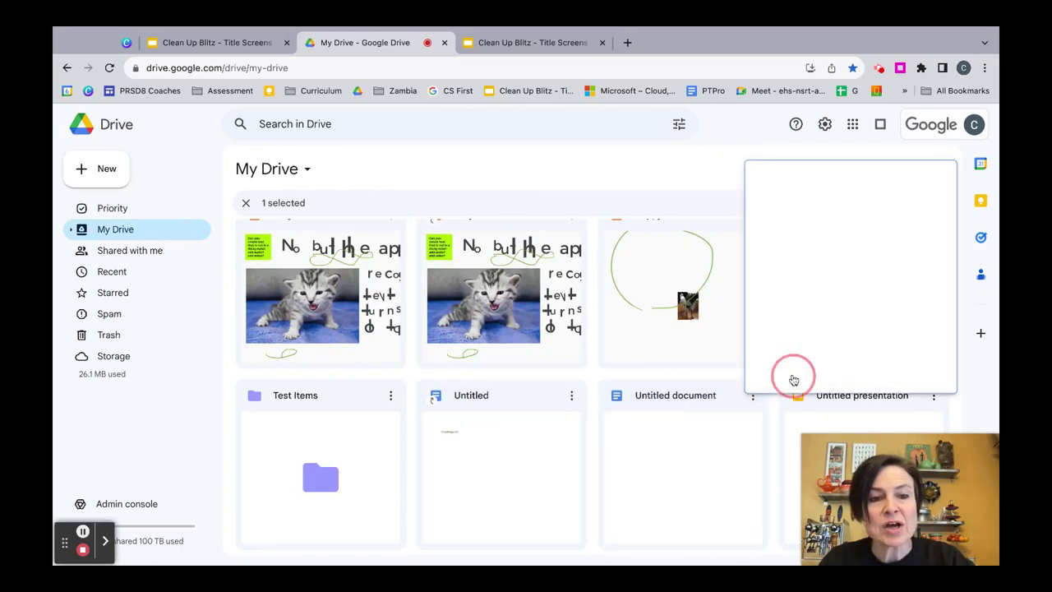
{"action": "left_click", "coordinate": [754, 395]}
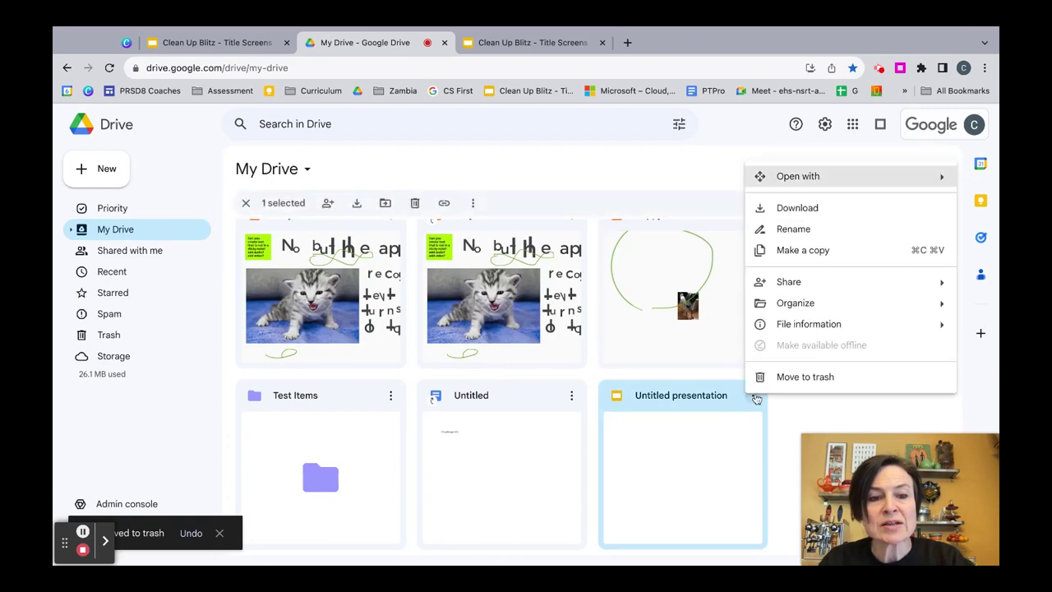
{"action": "left_click", "coordinate": [801, 376]}
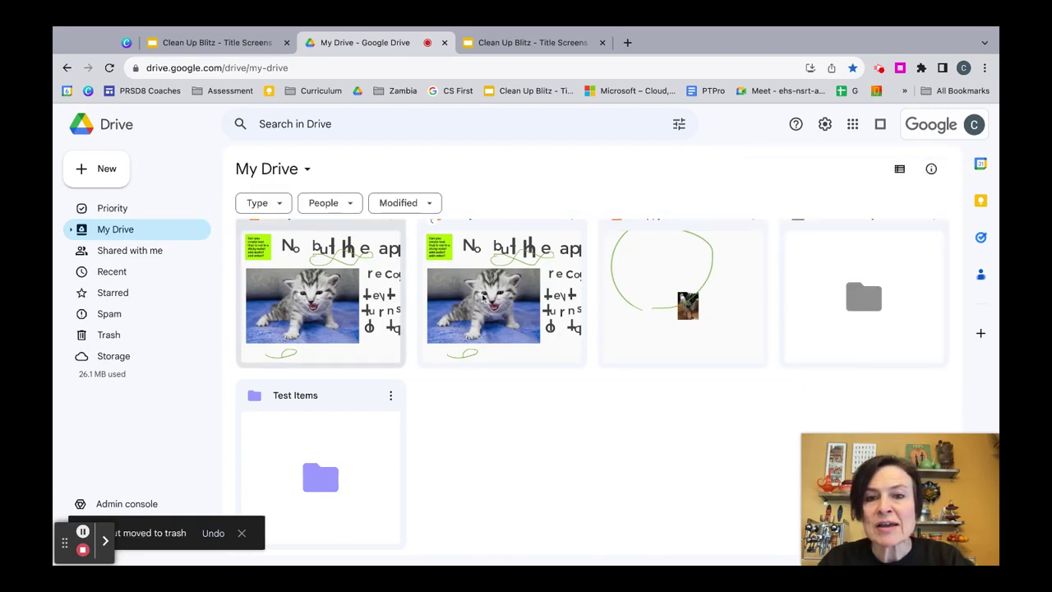
{"action": "scroll", "coordinate": [483, 297], "scroll_direction": "up", "scroll_amount": 1}
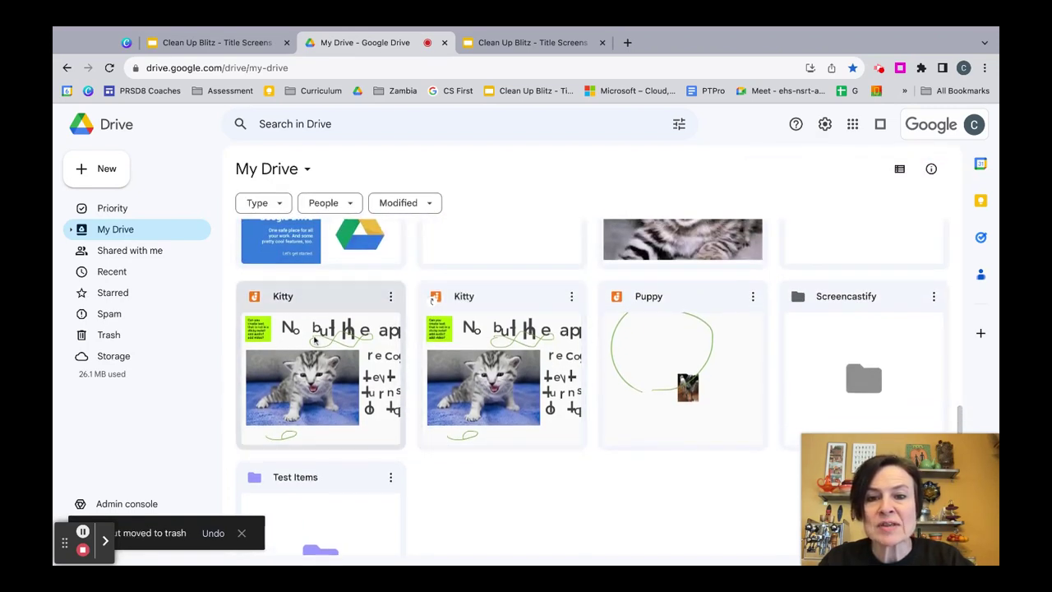
{"action": "left_click", "coordinate": [572, 298]}
{"action": "left_click", "coordinate": [617, 546]}
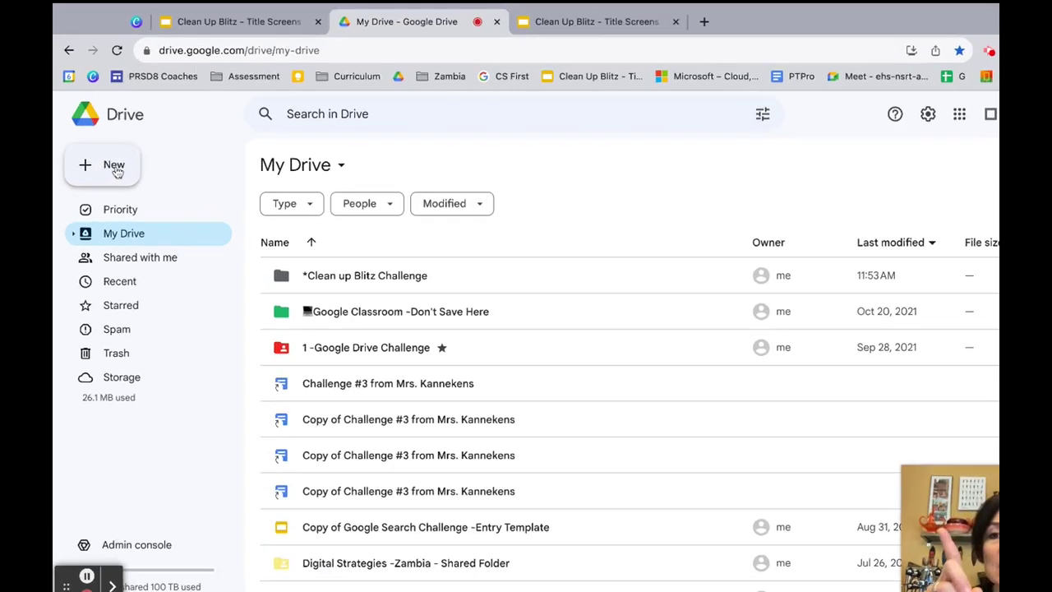
- Create a new folder in My Drive named "*Move things here"
{"action": "left_click", "coordinate": [109, 172]}
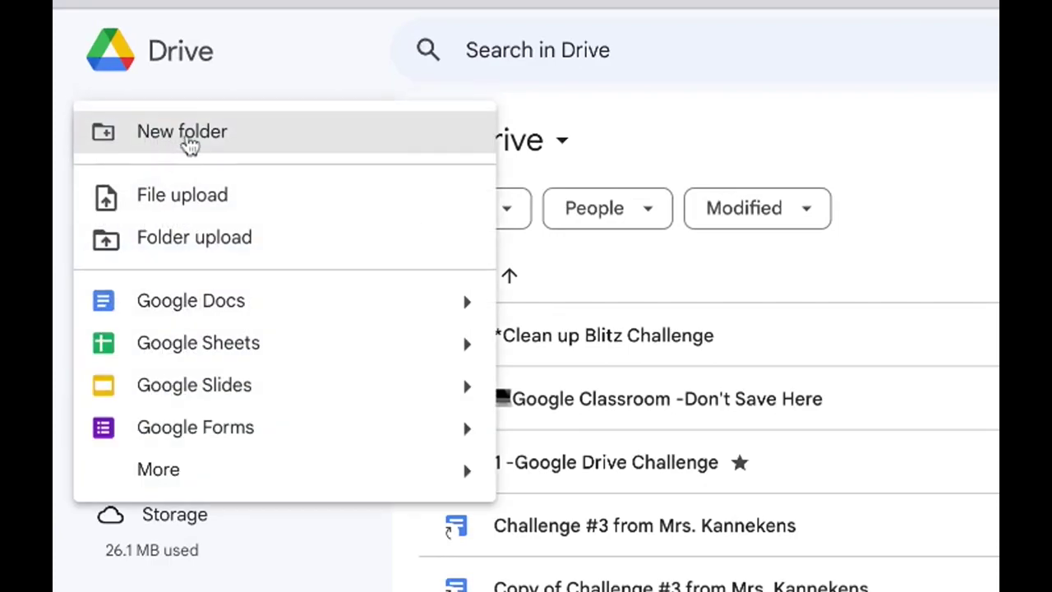
{"action": "left_click", "coordinate": [196, 141]}
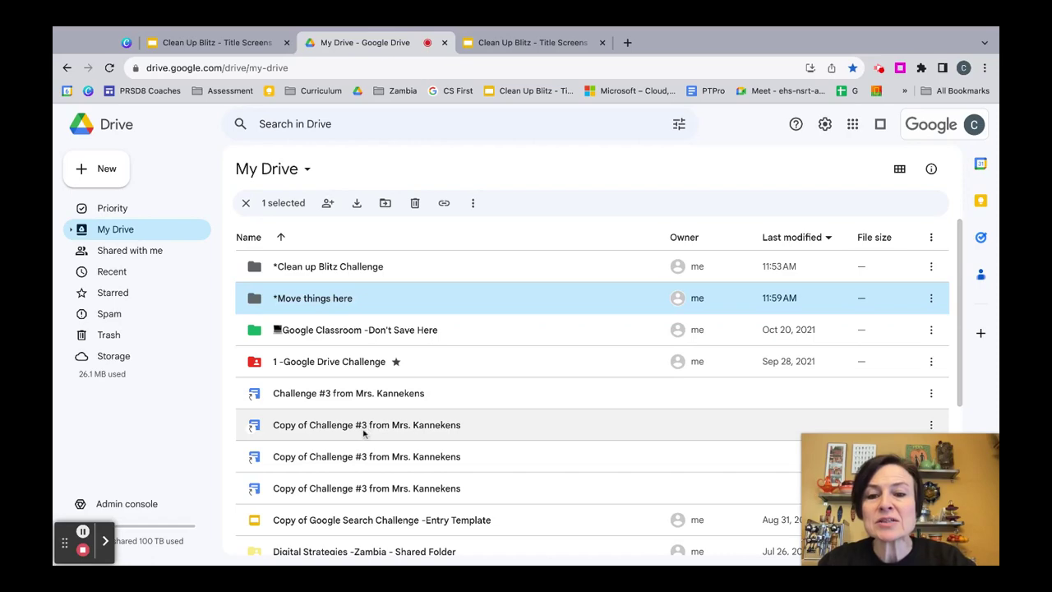
- Move one Copy of Challenge #3 shortcut from My Drive into the "*Move things here" folder using the Move command
{"action": "right_click", "coordinate": [404, 427]}
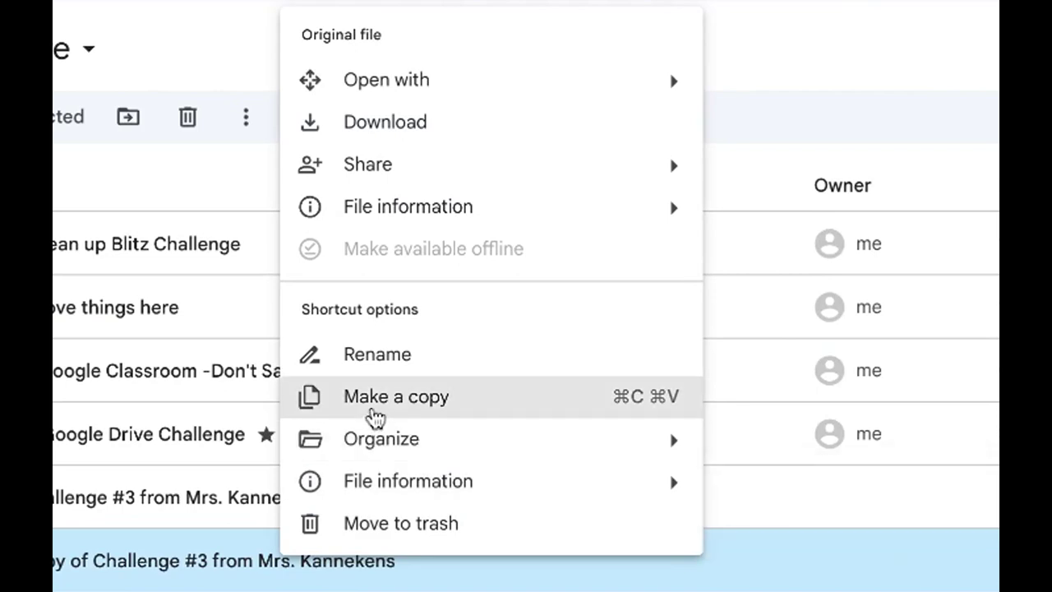
{"action": "mouse_move", "coordinate": [371, 442]}
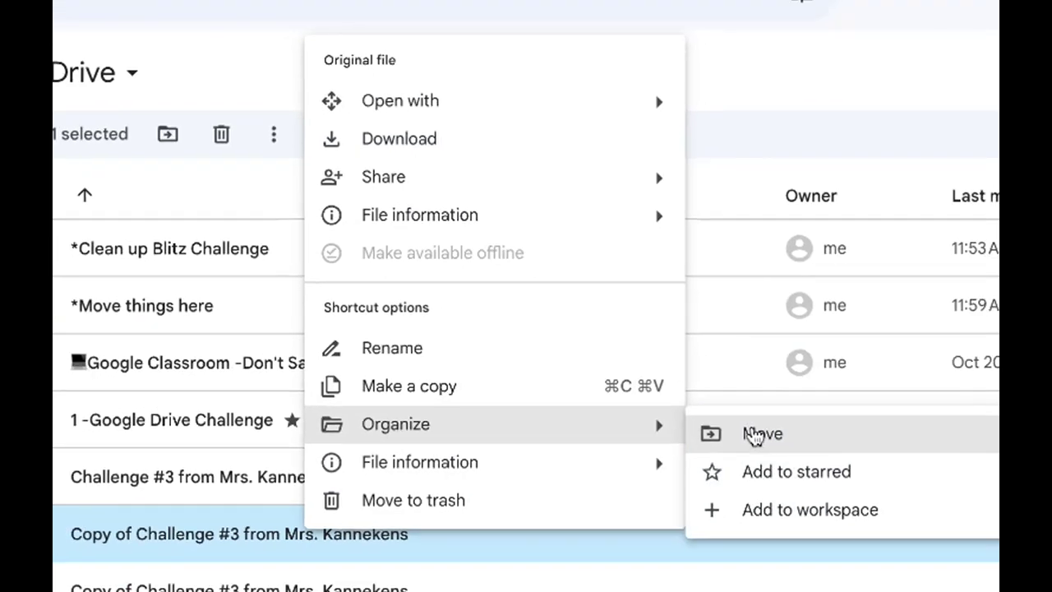
{"action": "left_click", "coordinate": [772, 453]}
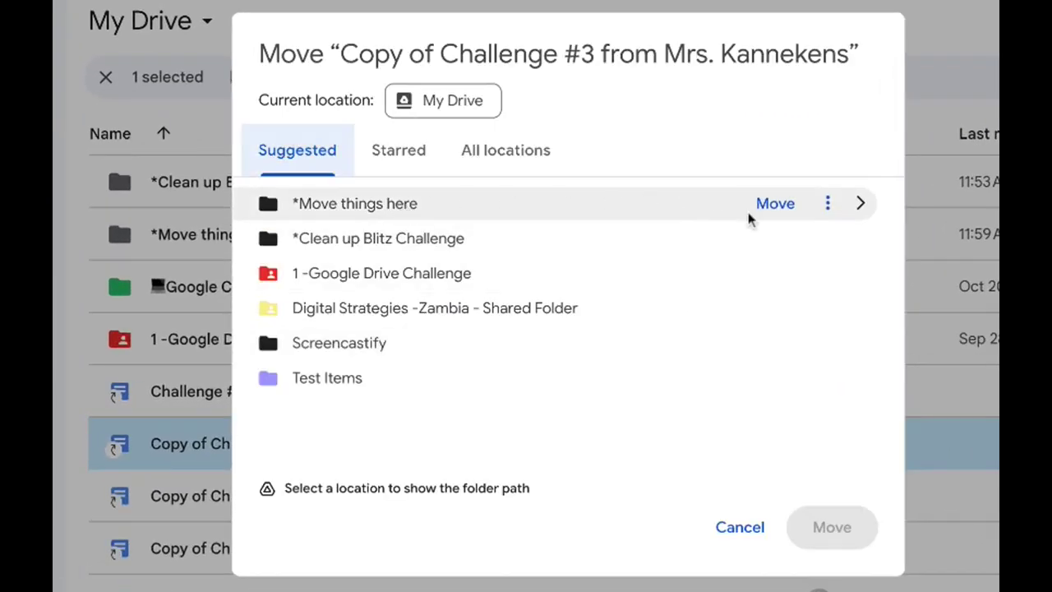
{"action": "left_click", "coordinate": [859, 203]}
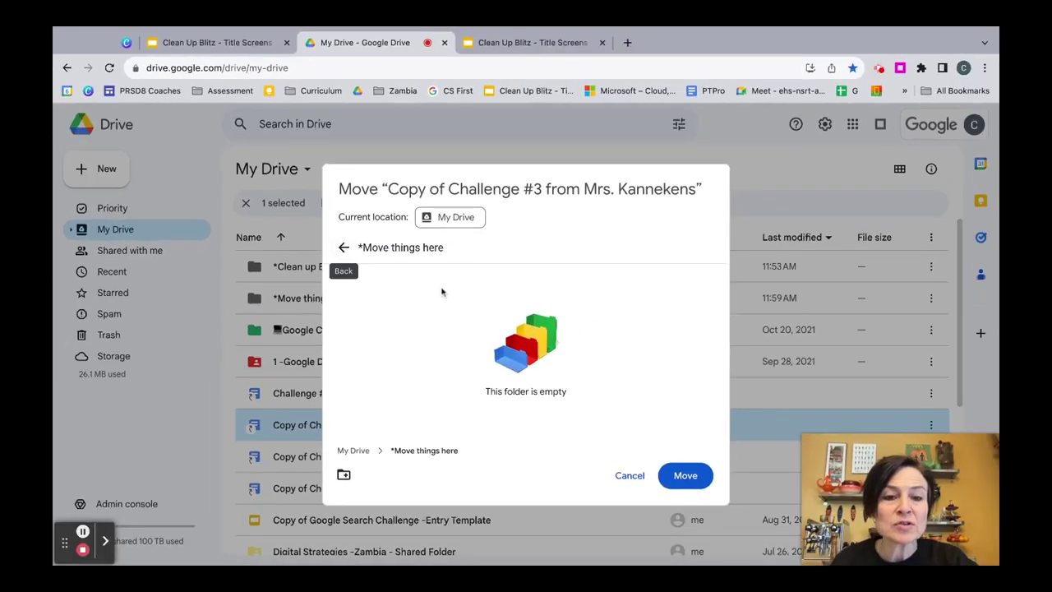
{"action": "left_click", "coordinate": [685, 475]}
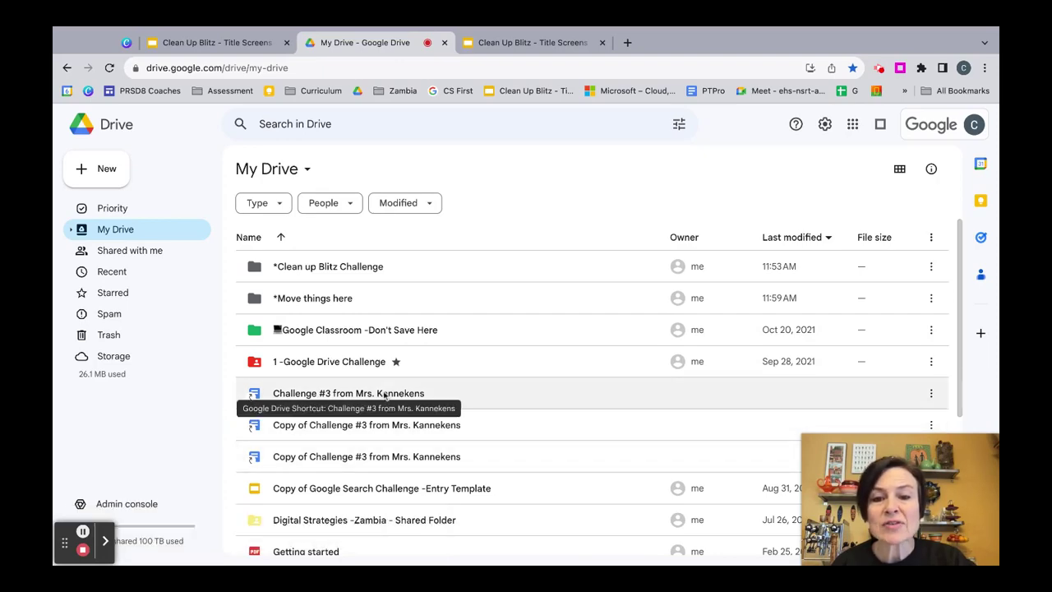
- Move the original Challenge #3 shortcut onto the "*Move things here" folder in the file list and check the folder's contents
{"action": "left_click_drag", "start_coordinate": [334, 394], "coordinate": [421, 320]}
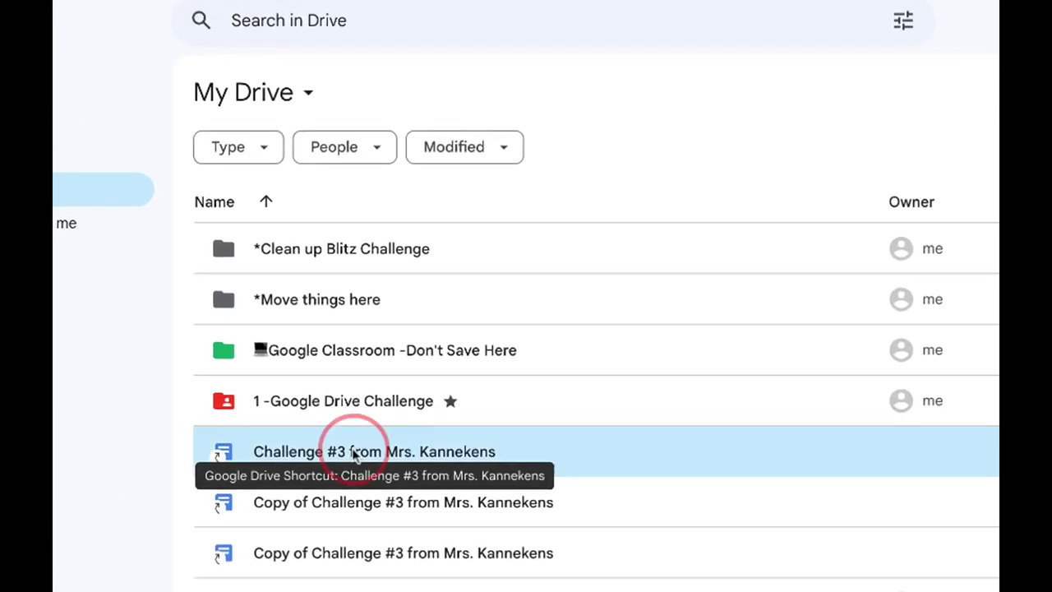
{"action": "left_click_drag", "start_coordinate": [533, 331], "coordinate": [465, 293]}
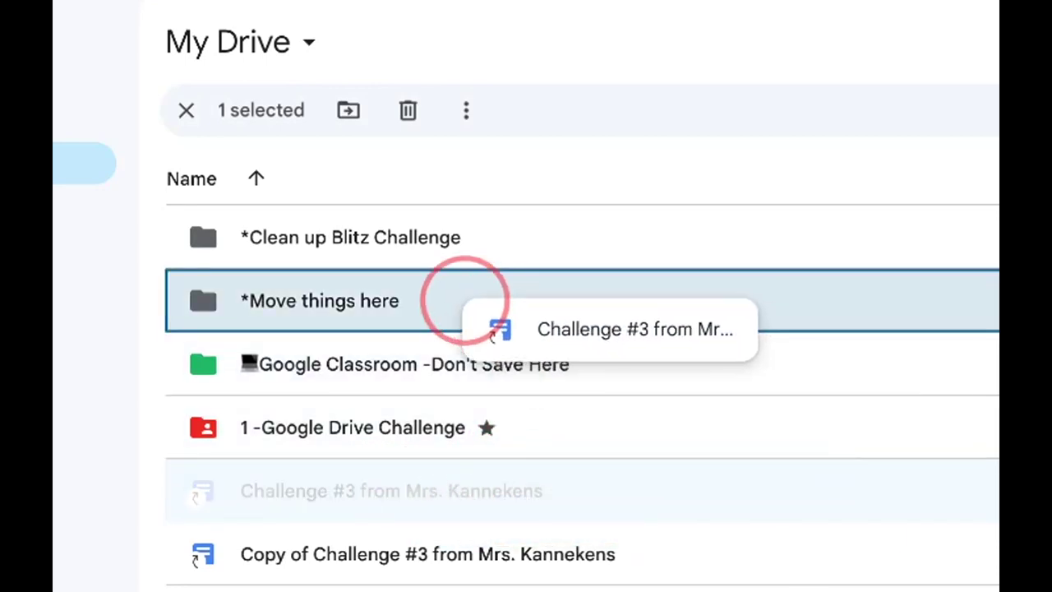
{"action": "left_click_drag", "start_coordinate": [465, 296], "coordinate": [465, 296]}
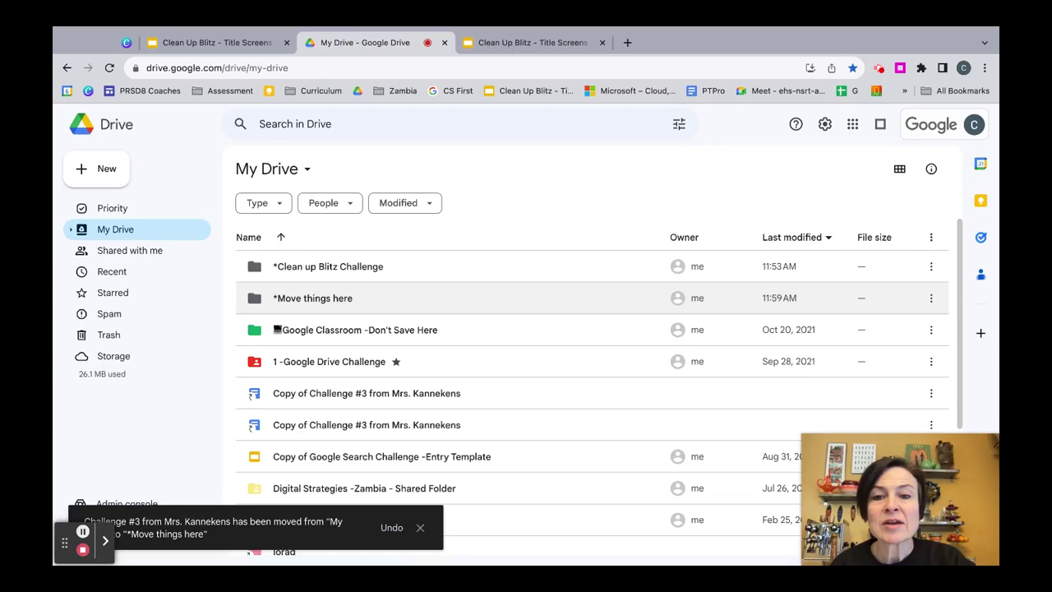
{"action": "double_click", "coordinate": [339, 300]}
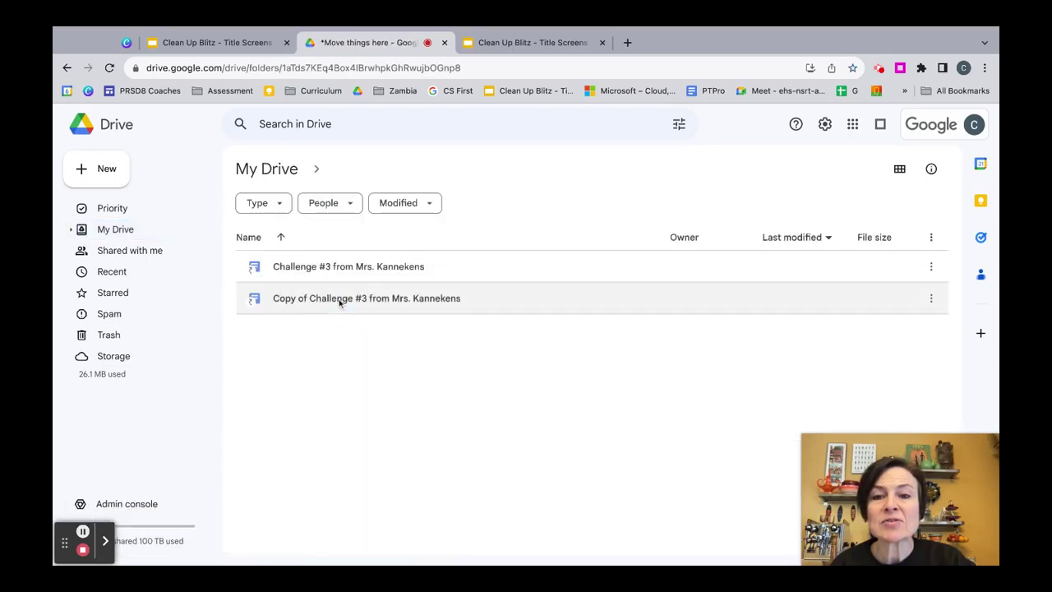
{"action": "key", "text": "alt+Left"}
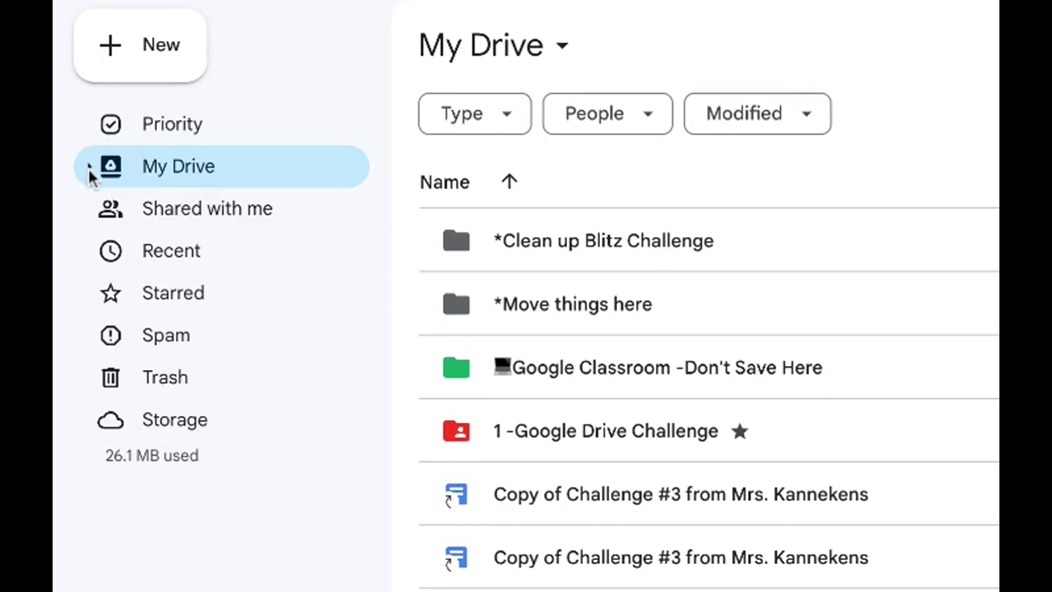
- Expand My Drive's folder tree, collapse the 1 -Google Drive Challenge branch, and move a Copy of Challenge #3 shortcut onto "*Move things here" in the tree
{"action": "left_click", "coordinate": [90, 169]}
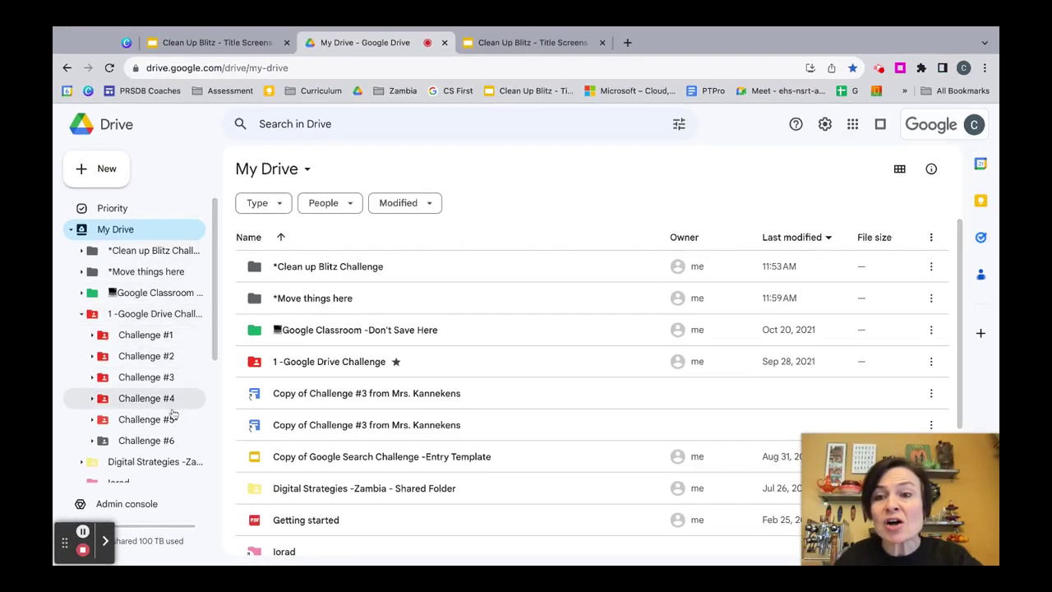
{"action": "left_click", "coordinate": [81, 313]}
{"action": "left_click_drag", "start_coordinate": [344, 397], "coordinate": [139, 273]}
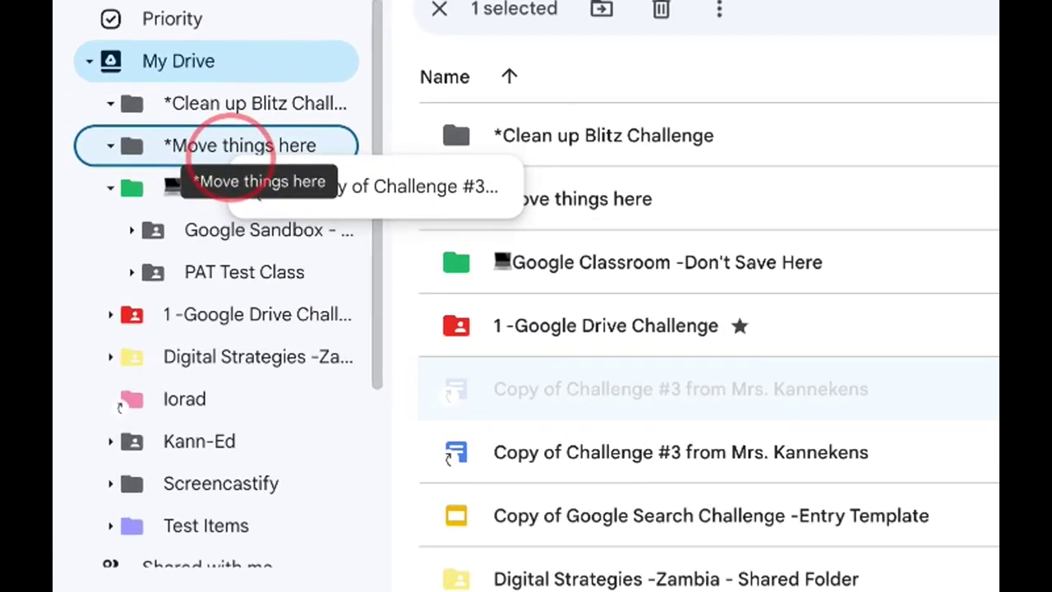
{"action": "left_click_drag", "start_coordinate": [236, 156], "coordinate": [235, 163]}
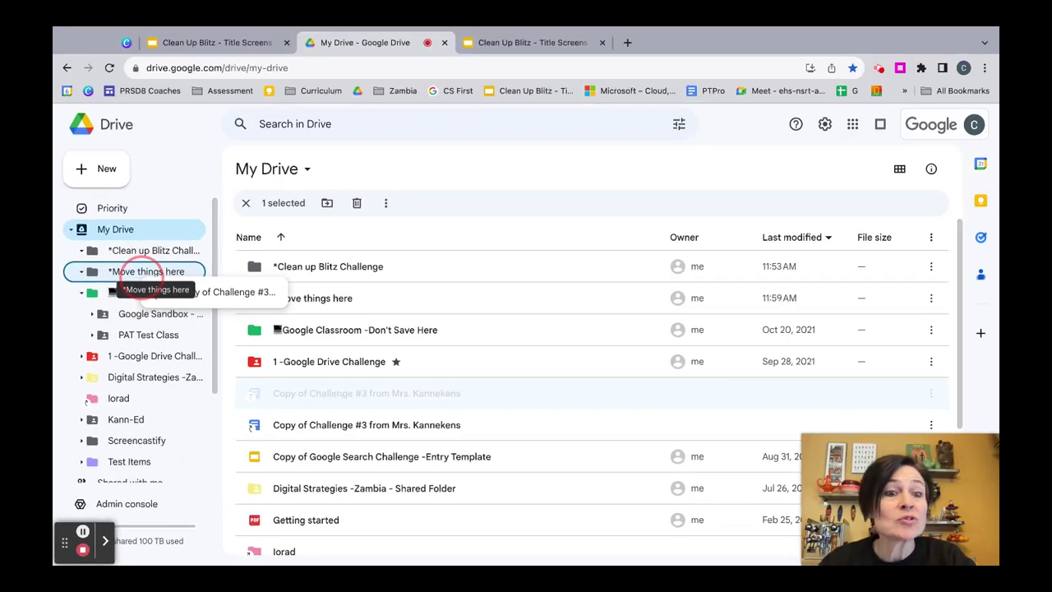
{"action": "left_click_drag", "start_coordinate": [144, 278], "coordinate": [144, 277]}
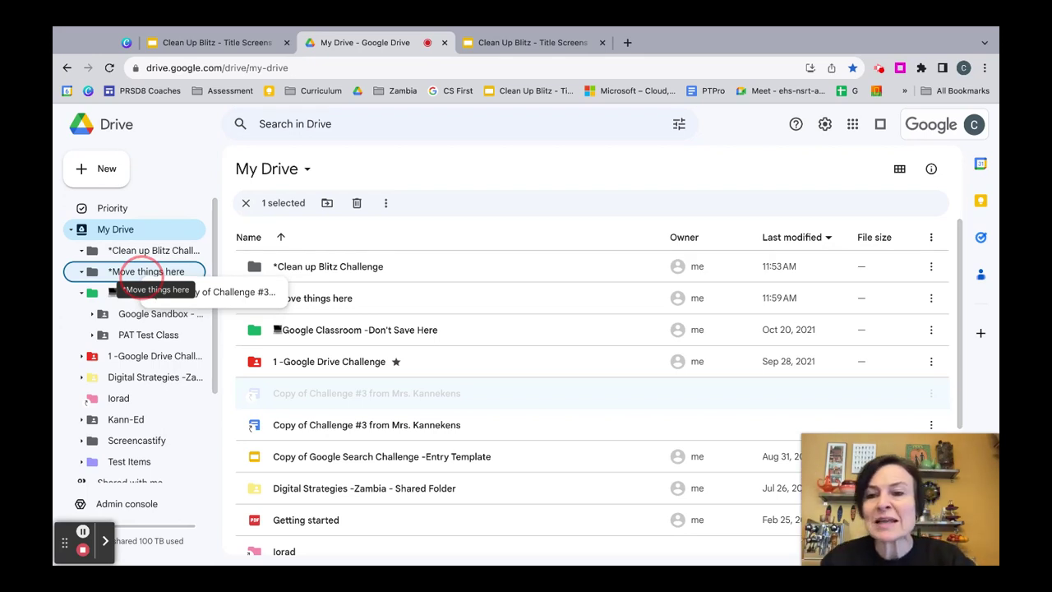
{"action": "left_click_drag", "start_coordinate": [145, 278], "coordinate": [144, 278]}
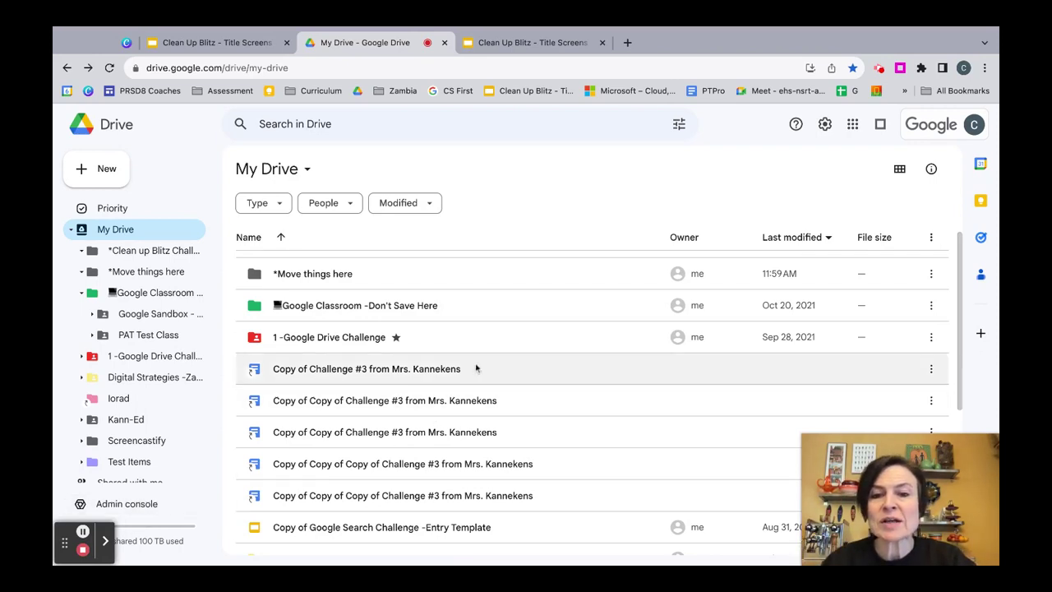
- Move the five consecutive copied Challenge #3 shortcuts together into "*Move things here" and check that folder's contents
{"action": "left_click", "coordinate": [427, 370]}
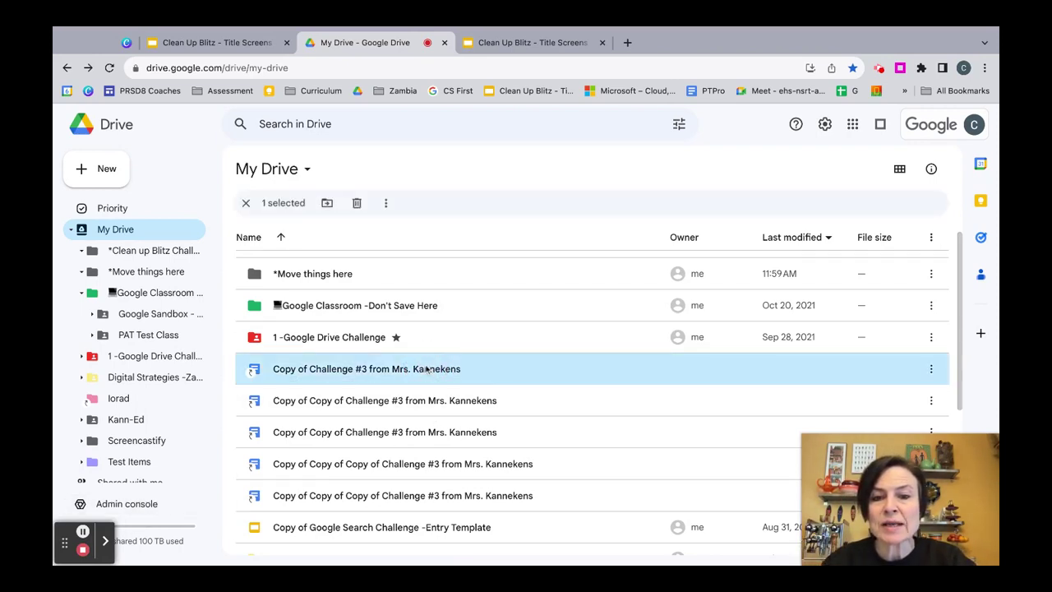
{"action": "key", "text": "shift"}
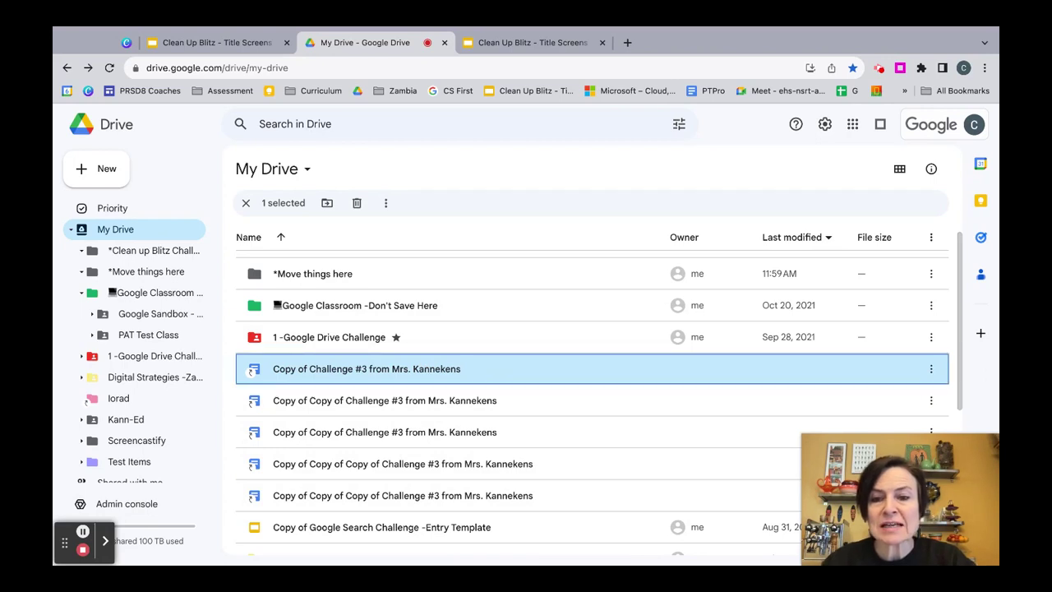
{"action": "left_click", "coordinate": [388, 495], "text": "shift"}
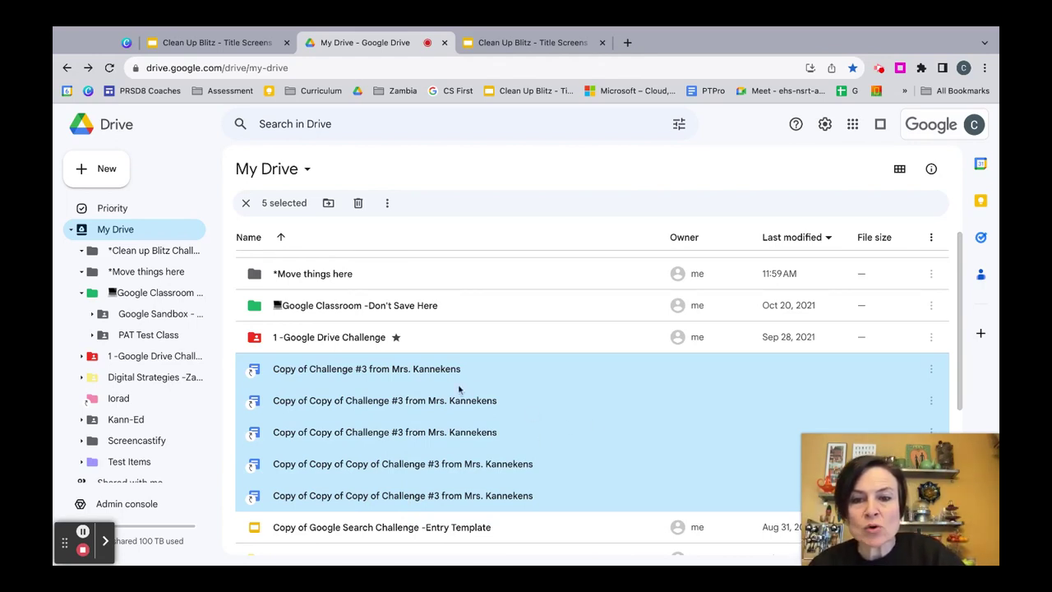
{"action": "left_click_drag", "start_coordinate": [474, 387], "coordinate": [144, 283]}
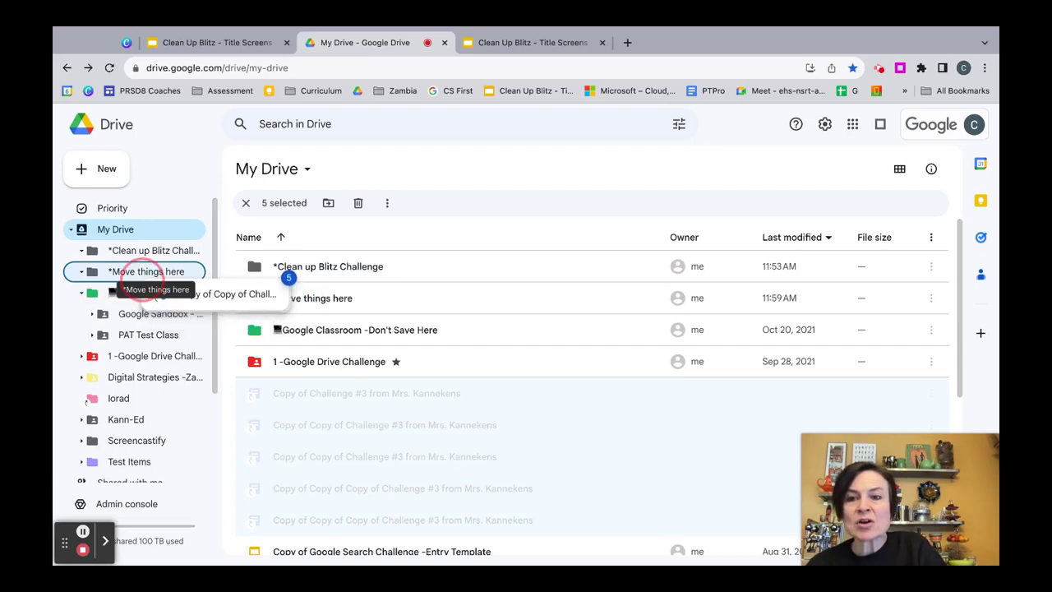
{"action": "left_click_drag", "start_coordinate": [142, 286], "coordinate": [143, 279]}
{"action": "left_click", "coordinate": [146, 271]}
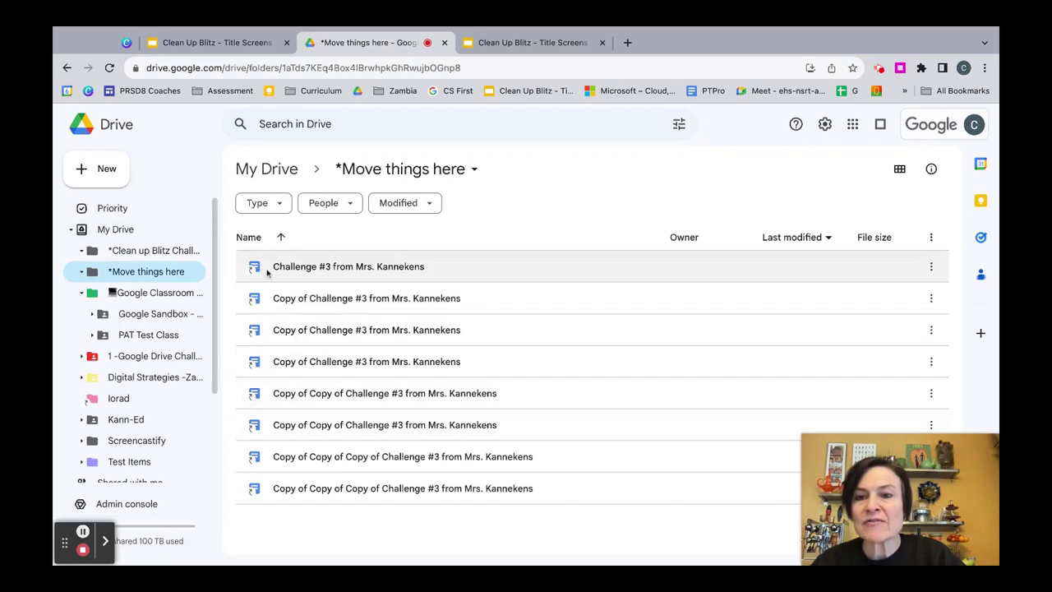
{"action": "left_click", "coordinate": [274, 171]}
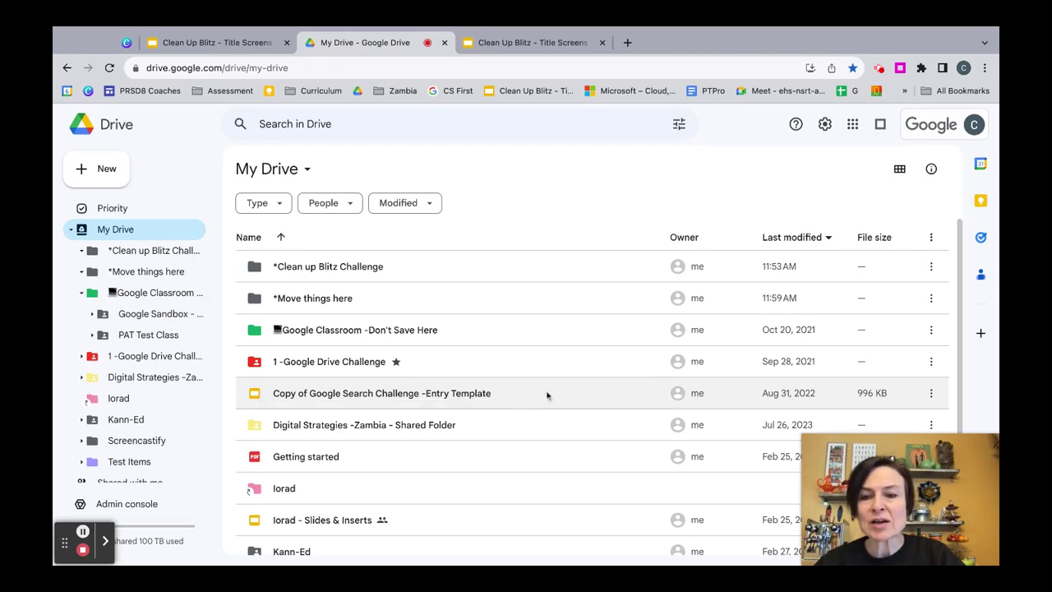
- Cut the presentation "Copy of Google Search Challenge -Entry Template" and paste it into the "*Move things here" folder
{"action": "left_click", "coordinate": [353, 395]}
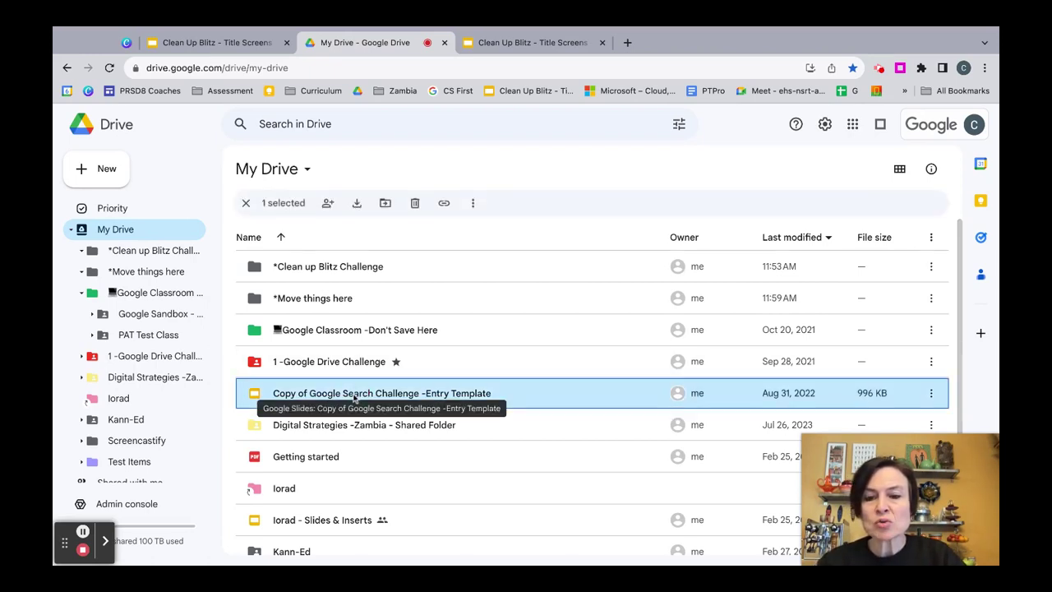
{"action": "key", "text": "ctrl+c"}
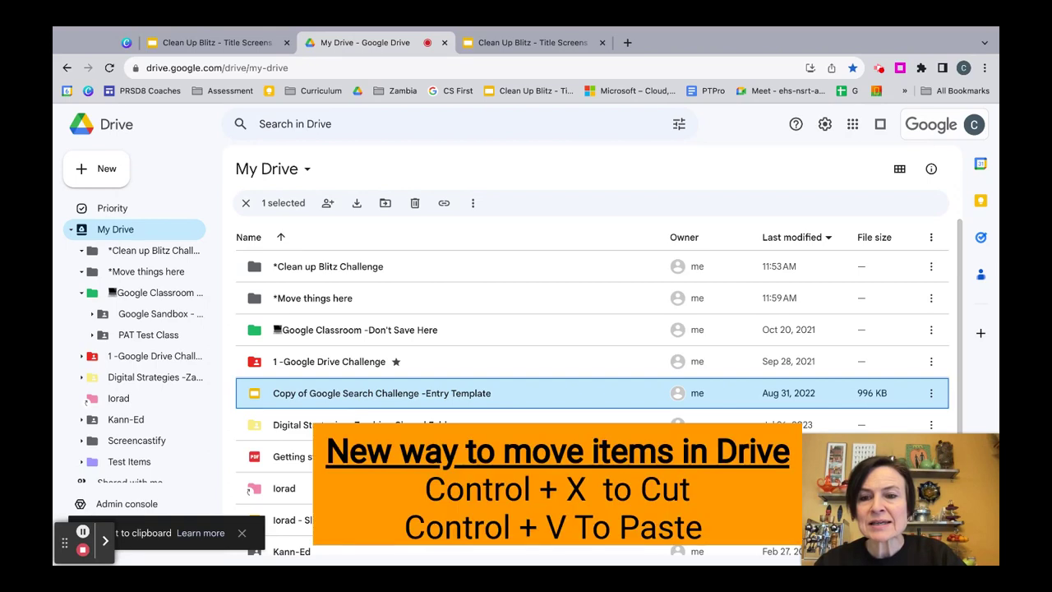
{"action": "left_click", "coordinate": [323, 301]}
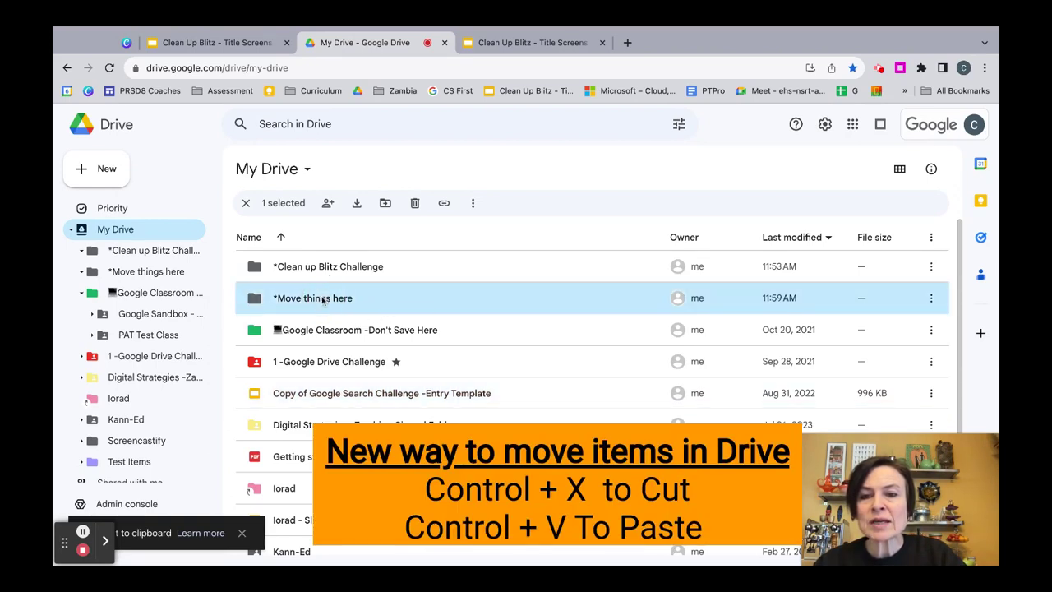
{"action": "double_click", "coordinate": [323, 301]}
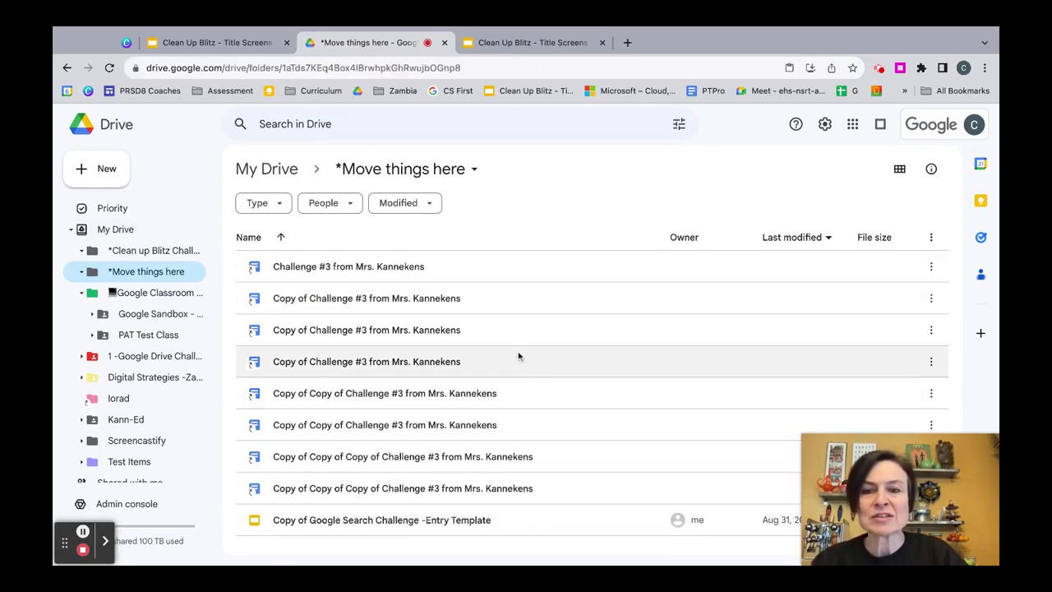
- Back in My Drive, color the "*Clean up Blitz Challenge" folder orange and add an airplane and a purple heart emoji around its name
{"action": "left_click", "coordinate": [115, 229]}
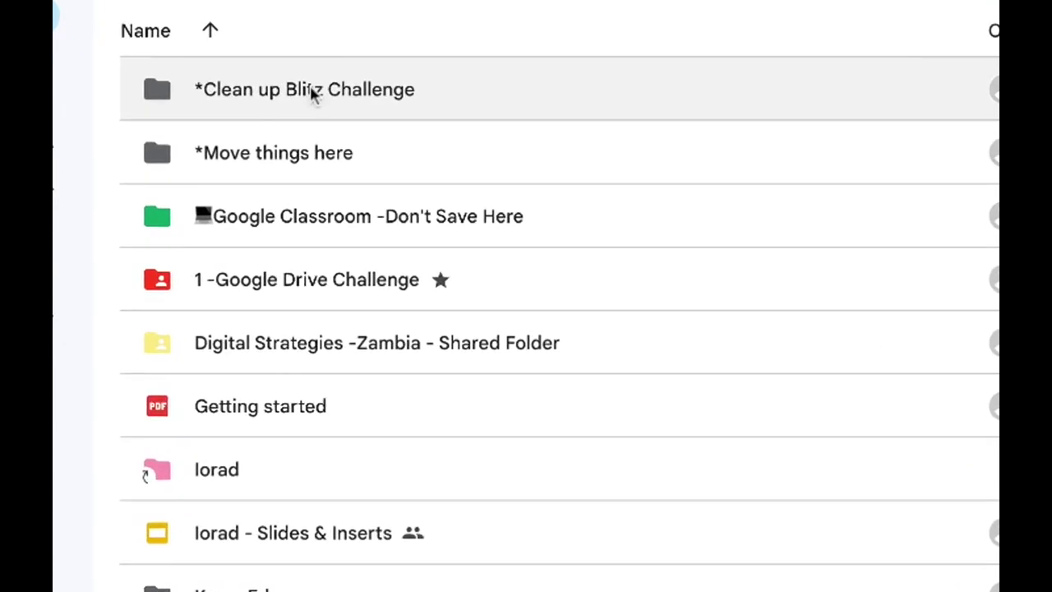
{"action": "right_click", "coordinate": [312, 93]}
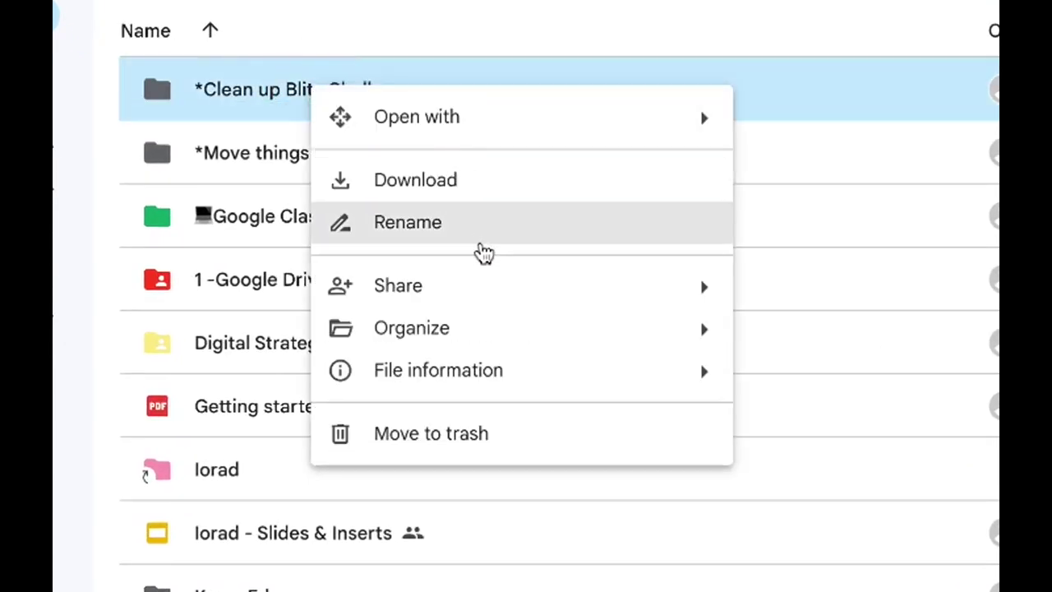
{"action": "mouse_move", "coordinate": [480, 328]}
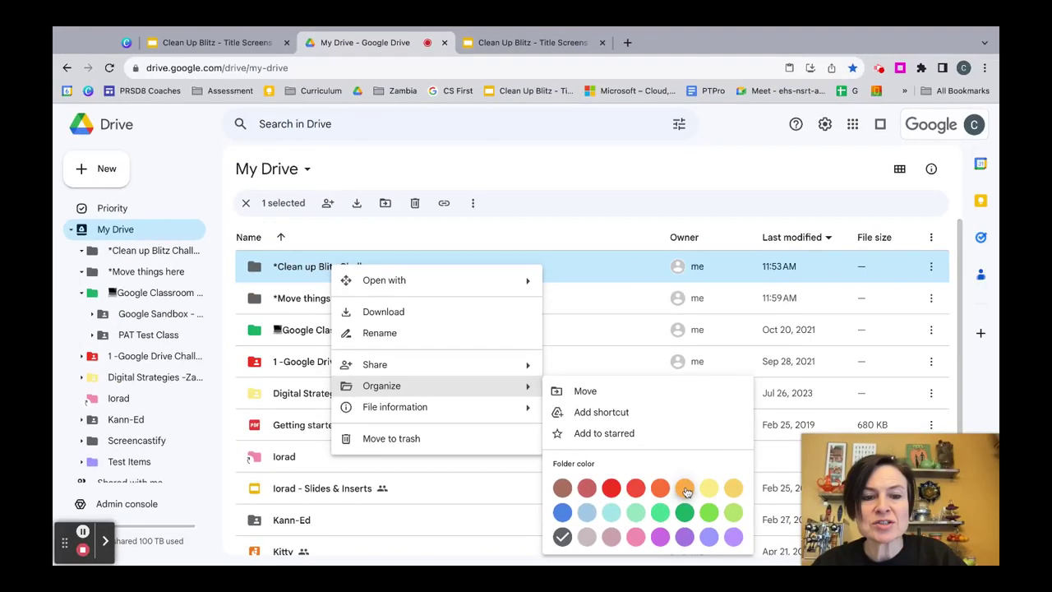
{"action": "left_click", "coordinate": [838, 474]}
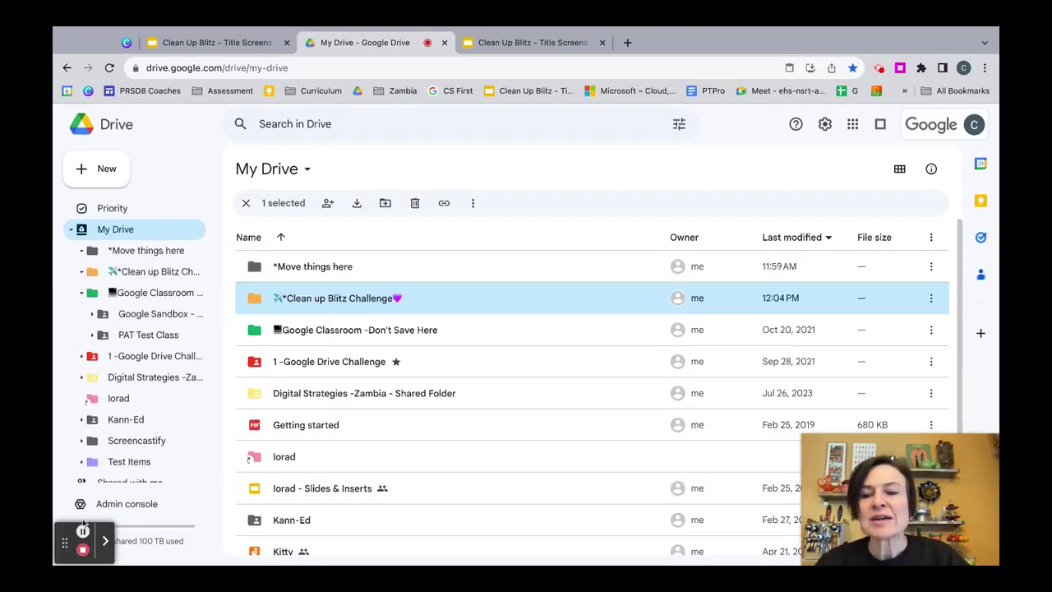